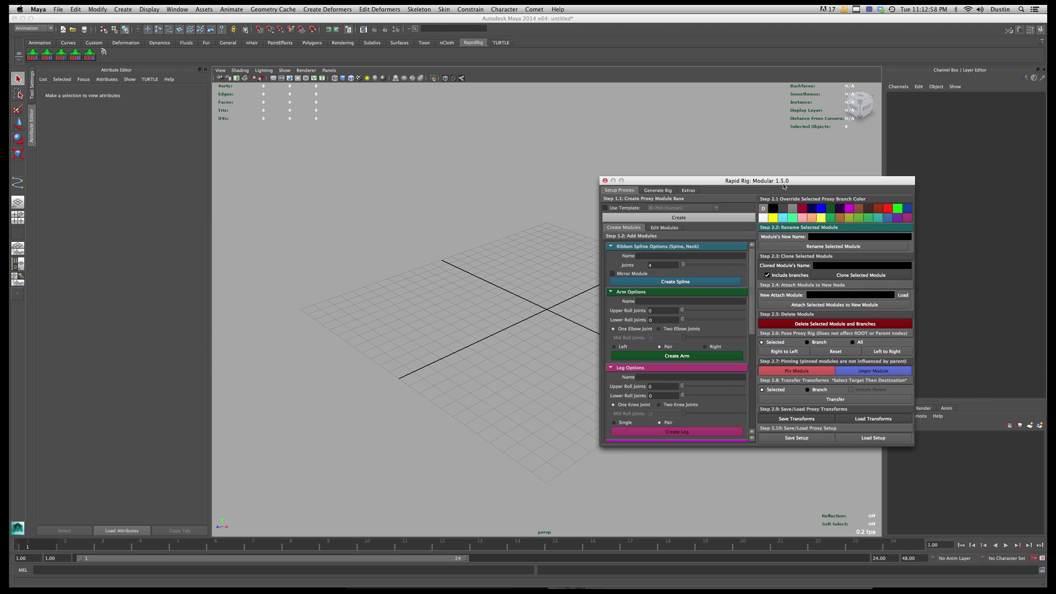
- Create a proxy module base from the Quadruped template and deselect the proxies
{"action": "left_click", "coordinate": [630, 209]}
{"action": "left_click", "coordinate": [711, 208]}
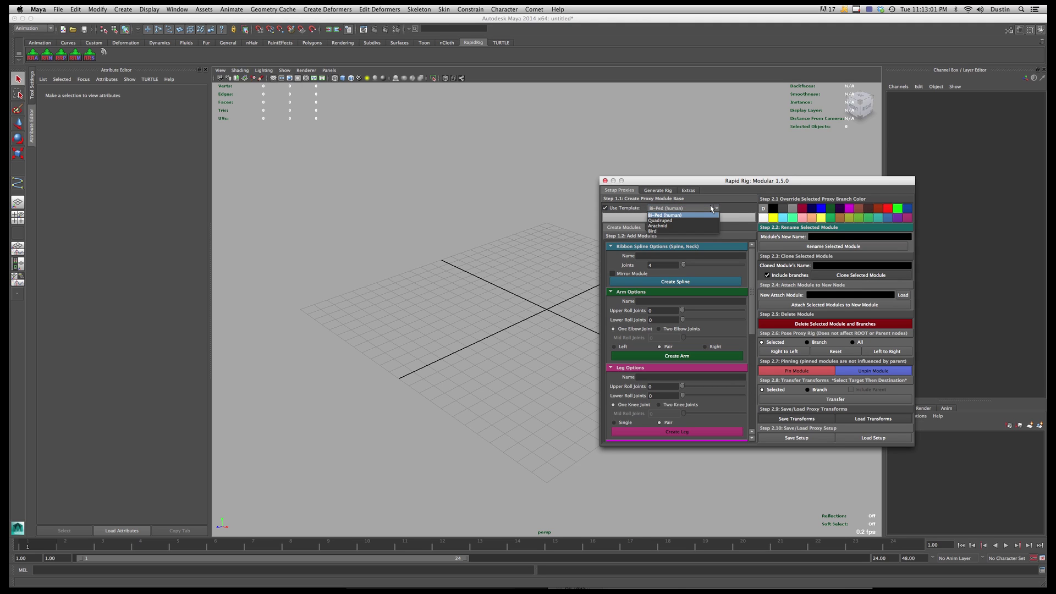
{"action": "left_click", "coordinate": [677, 221]}
{"action": "left_click", "coordinate": [682, 221]}
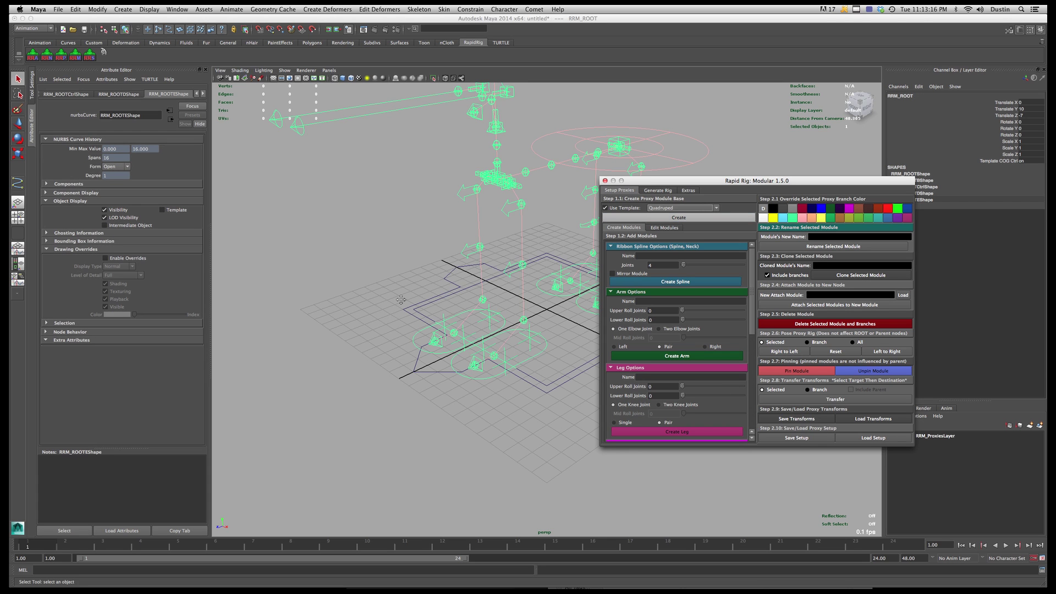
{"action": "scroll", "coordinate": [411, 319], "scroll_direction": "down", "scroll_amount": 3}
{"action": "left_click_drag", "start_coordinate": [741, 181], "coordinate": [806, 150]}
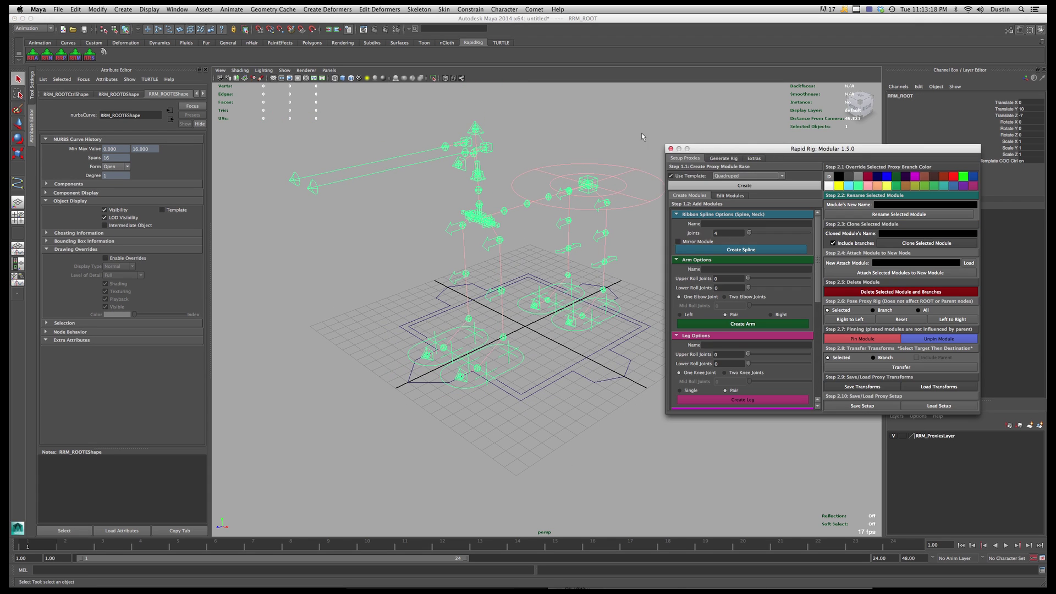
{"action": "left_click", "coordinate": [497, 242]}
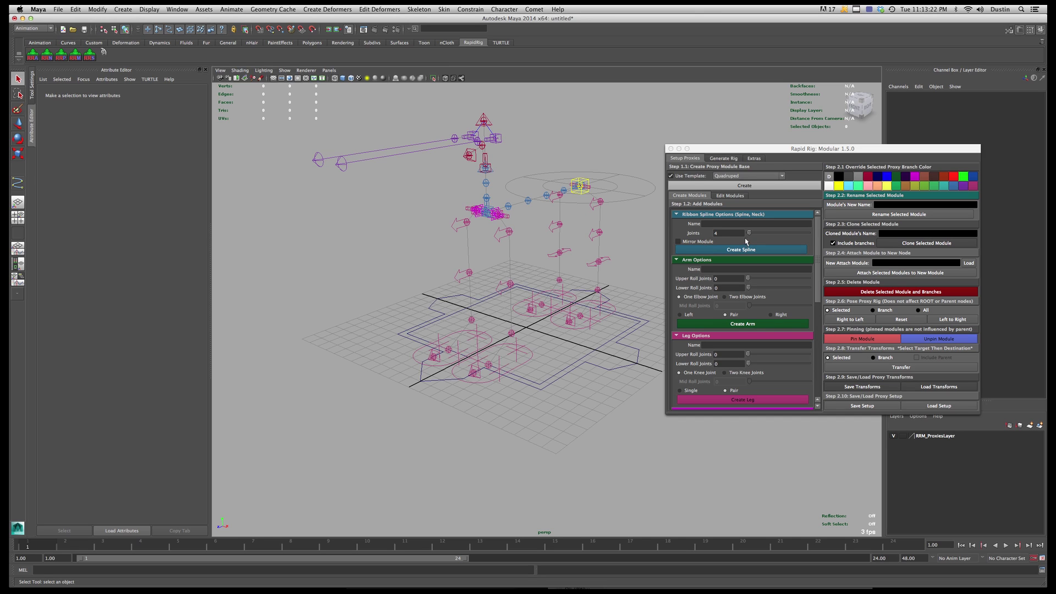
- Set the FK chain options to 1 chain with 1 joint per chain
{"action": "scroll", "coordinate": [746, 241], "scroll_direction": "down", "scroll_amount": 6}
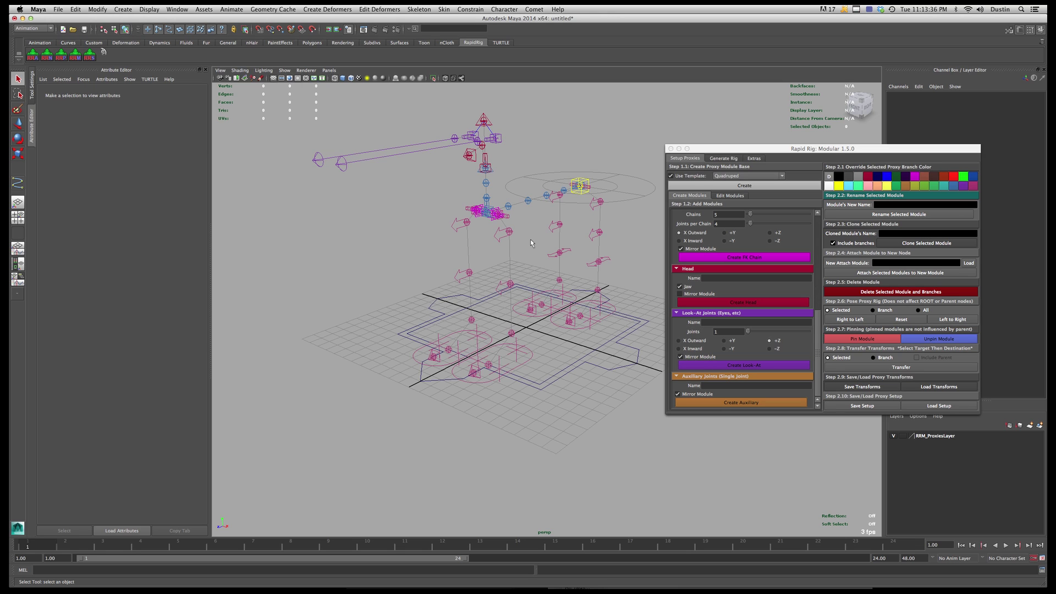
{"action": "scroll", "coordinate": [528, 248], "scroll_direction": "up", "scroll_amount": 2}
{"action": "scroll", "coordinate": [755, 261], "scroll_direction": "up", "scroll_amount": 3}
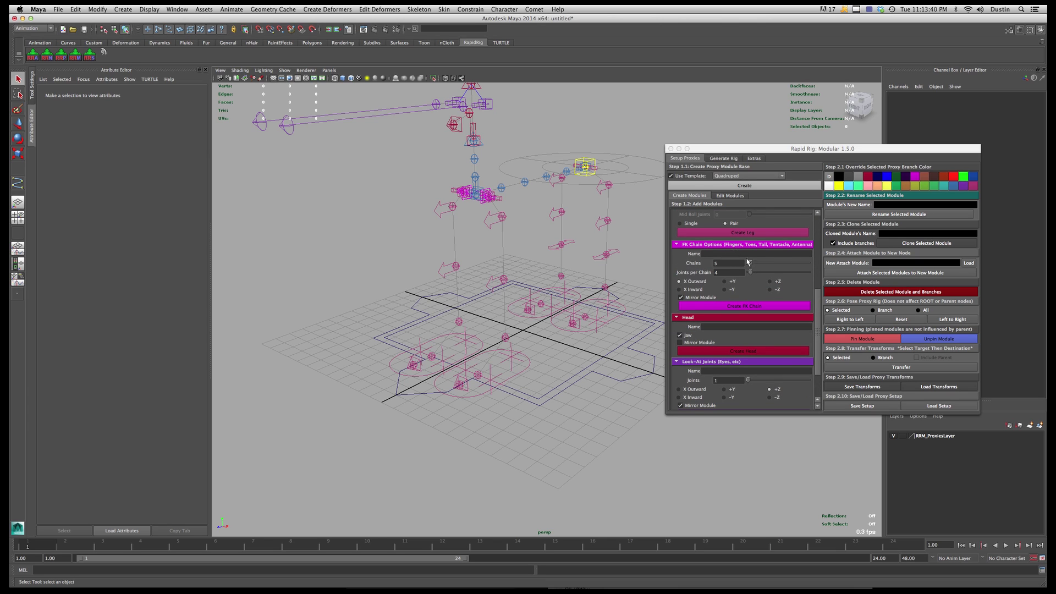
{"action": "left_click_drag", "start_coordinate": [750, 263], "coordinate": [743, 264]}
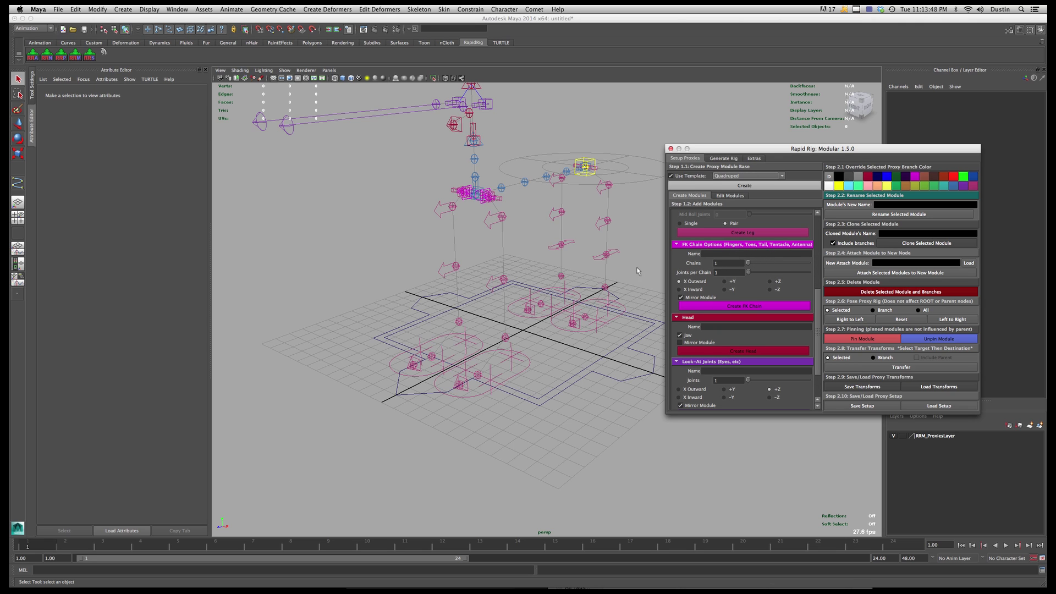
{"action": "left_click_drag", "start_coordinate": [500, 247], "coordinate": [579, 262], "text": "alt"}
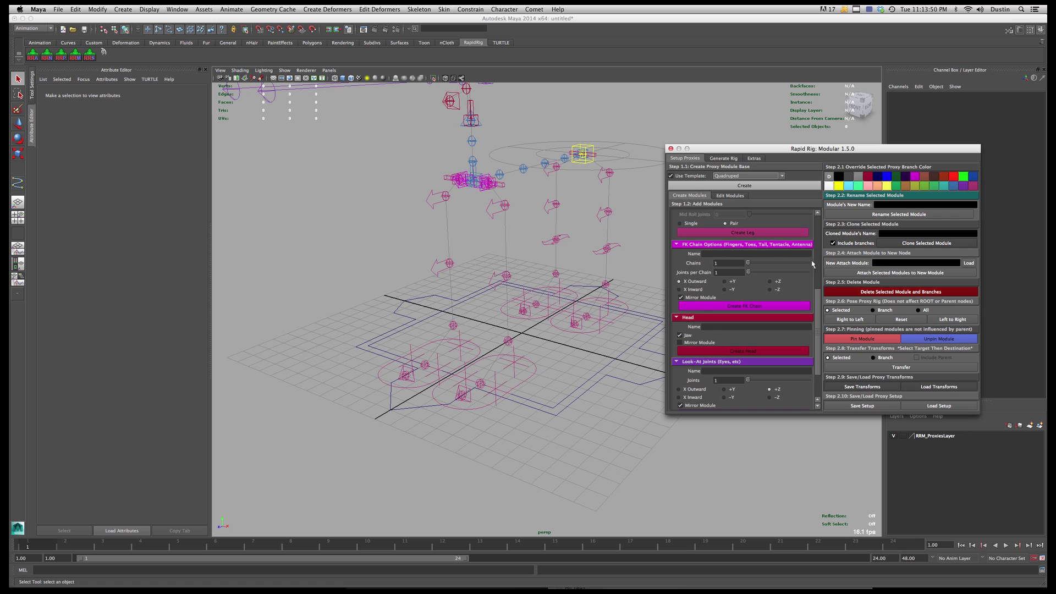
- Create a mirrored auxiliary joint module named ShoulderArmor attached to the left front leg's hip proxy
{"action": "scroll", "coordinate": [777, 402], "scroll_direction": "down", "scroll_amount": 3}
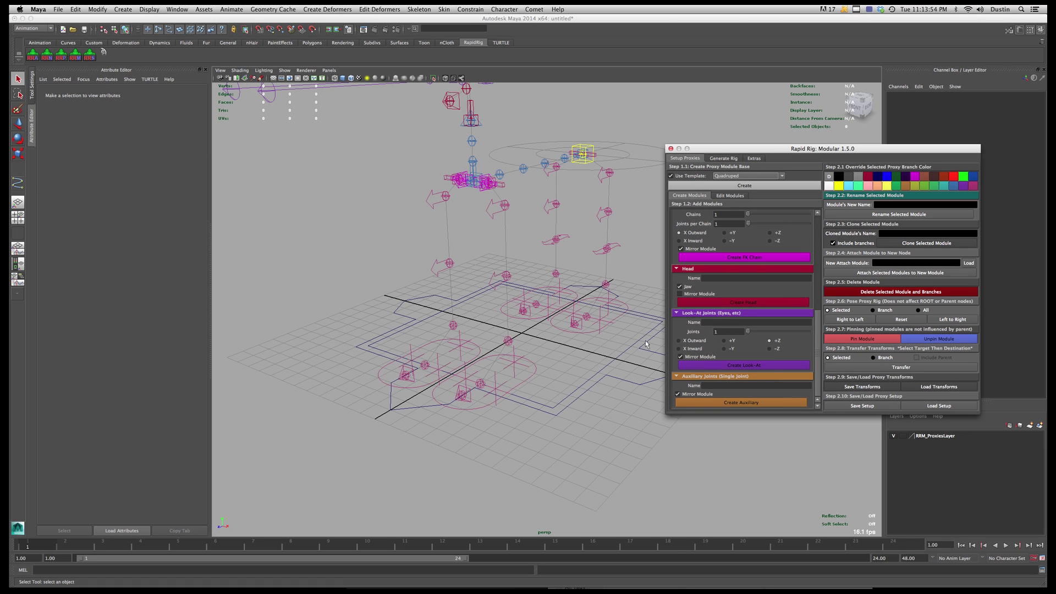
{"action": "left_click", "coordinate": [749, 386]}
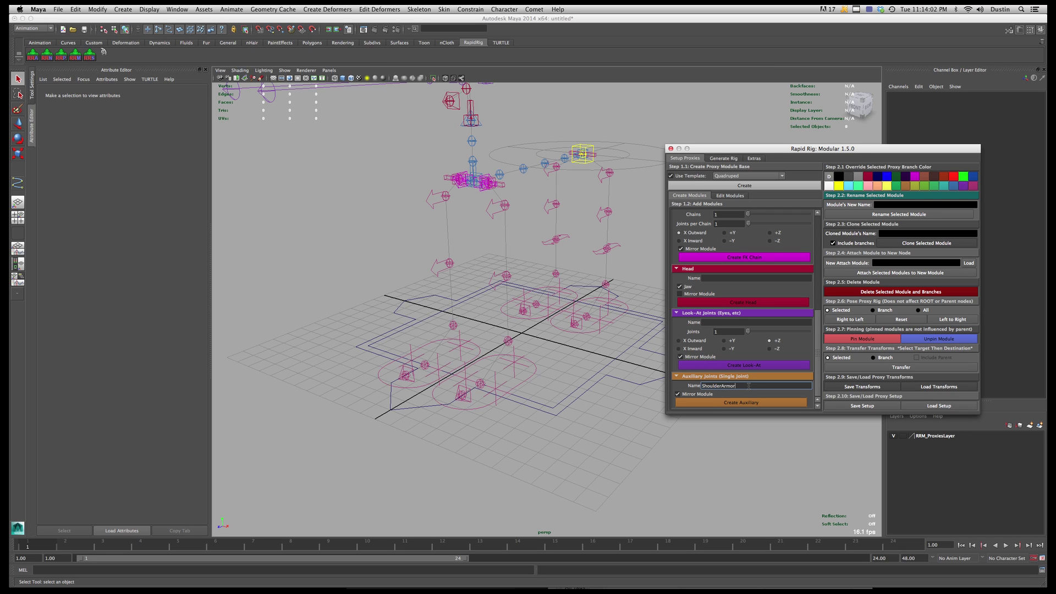
{"action": "left_click", "coordinate": [718, 405]}
{"action": "left_click", "coordinate": [532, 310]}
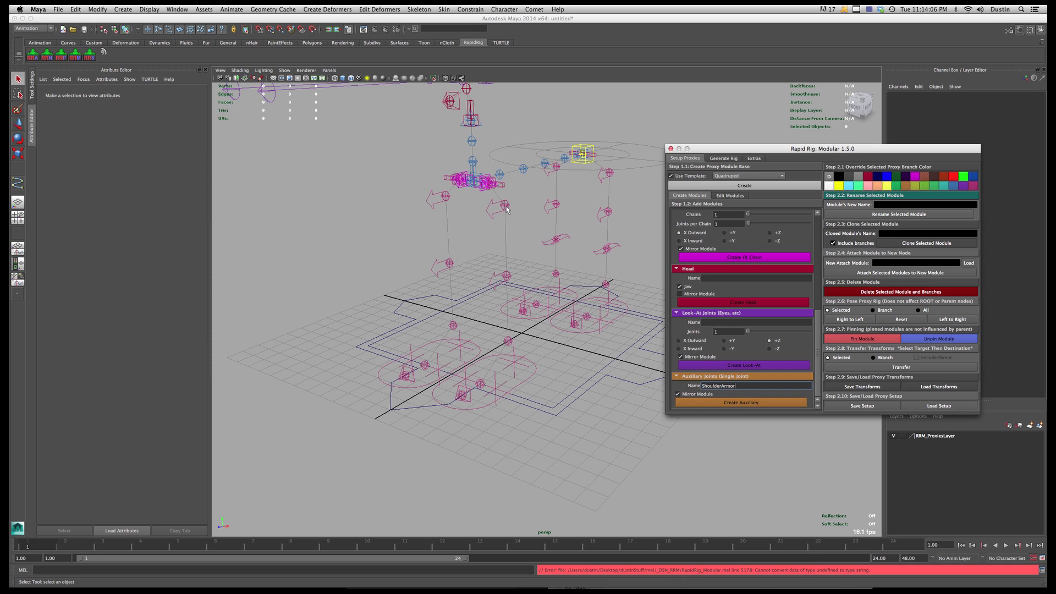
{"action": "left_click", "coordinate": [501, 207]}
{"action": "mouse_move", "coordinate": [534, 257]}
{"action": "left_mouse_down", "text": "alt"}
{"action": "mouse_move", "coordinate": [542, 260]}
{"action": "mouse_move", "coordinate": [508, 249]}
{"action": "mouse_move", "coordinate": [528, 251]}
{"action": "left_mouse_up", "text": "alt"}
{"action": "left_click", "coordinate": [741, 402]}
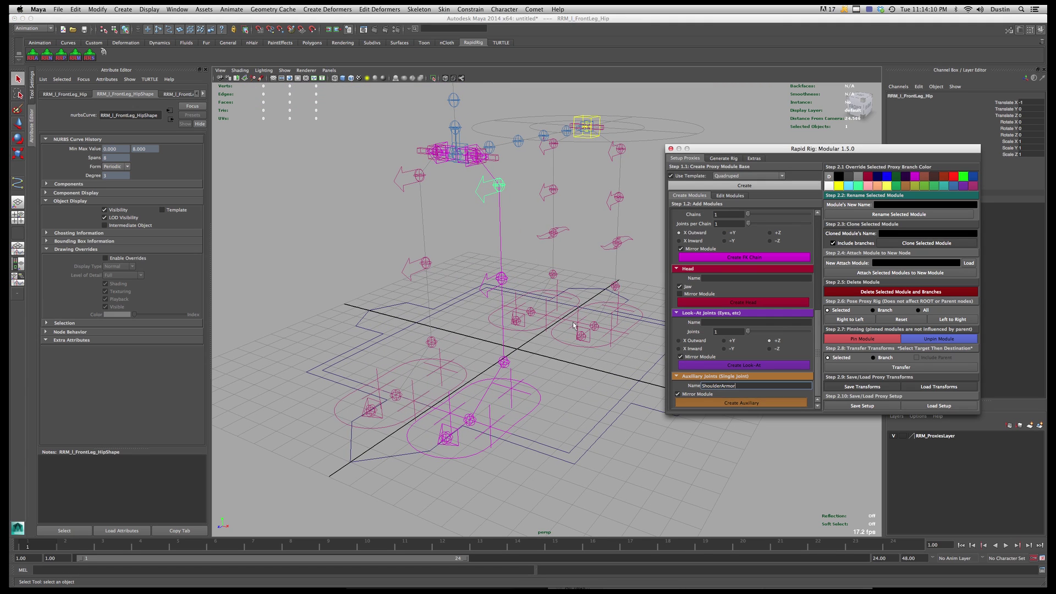
- Move and rotate the left ShoulderArmor proxy outward above the front hip, and copy its pose from left to right
{"action": "left_click", "coordinate": [522, 187]}
{"action": "key", "text": "w"}
{"action": "left_click_drag", "start_coordinate": [521, 187], "coordinate": [542, 175]}
{"action": "key", "text": "e"}
{"action": "key", "text": "w"}
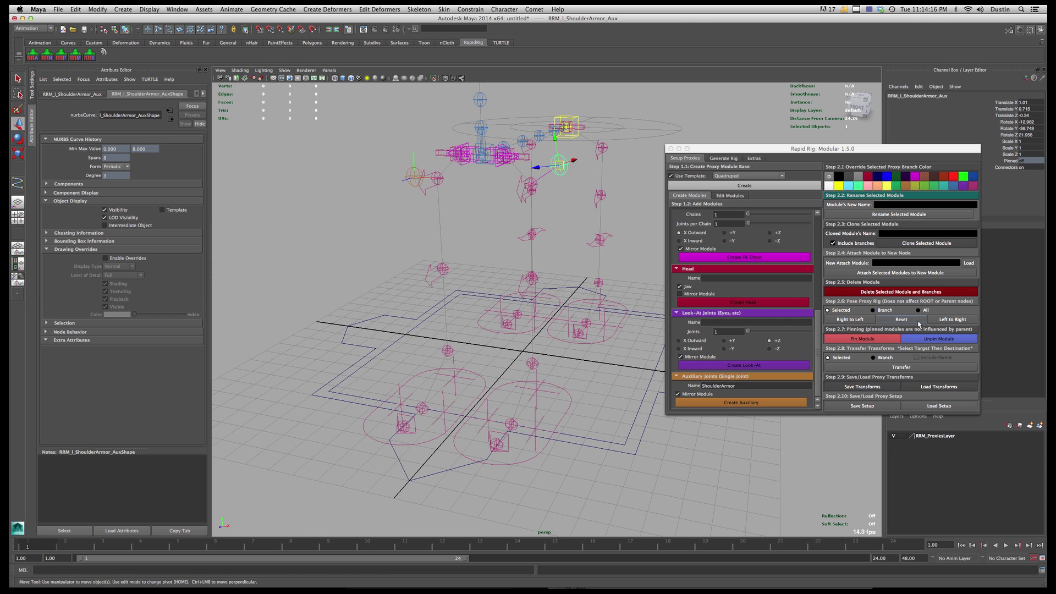
{"action": "left_click", "coordinate": [948, 321]}
{"action": "left_click_drag", "start_coordinate": [440, 266], "coordinate": [473, 254], "text": "alt"}
{"action": "left_click_drag", "start_coordinate": [504, 290], "coordinate": [486, 296], "text": "alt"}
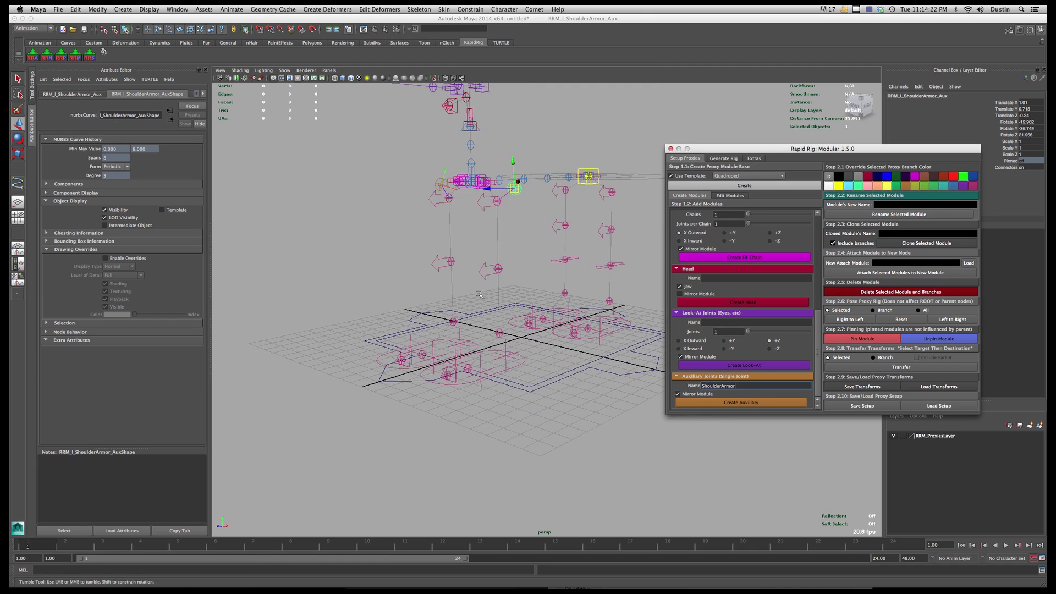
- Turn off the Template COG Ctrl setting on the root proxy
{"action": "left_click_drag", "start_coordinate": [762, 150], "coordinate": [788, 258]}
{"action": "left_click_drag", "start_coordinate": [588, 224], "coordinate": [615, 279], "text": "alt"}
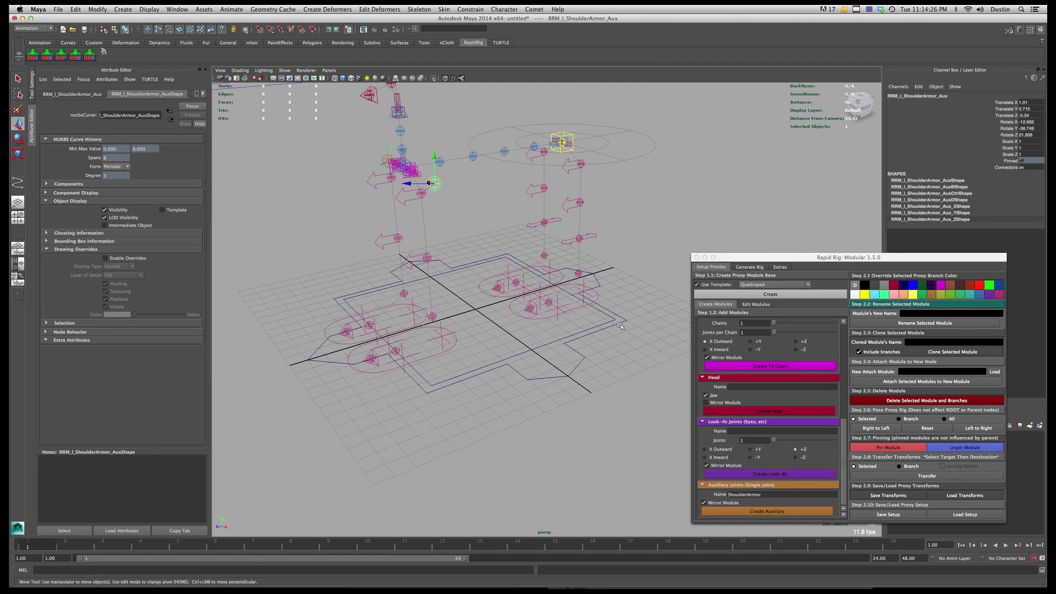
{"action": "left_click", "coordinate": [623, 319]}
{"action": "left_click", "coordinate": [635, 193]}
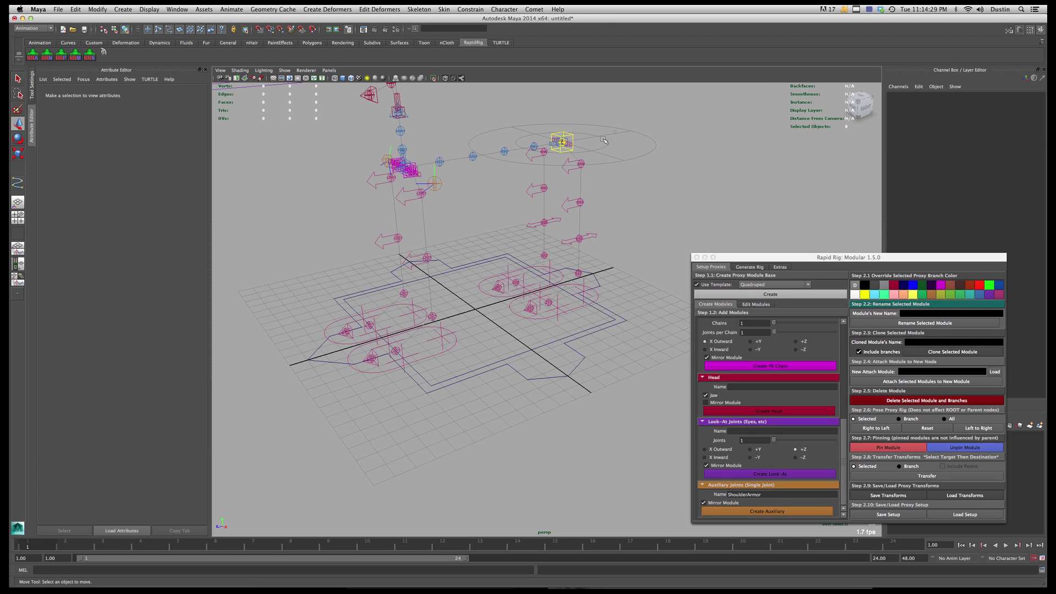
{"action": "left_click", "coordinate": [572, 137]}
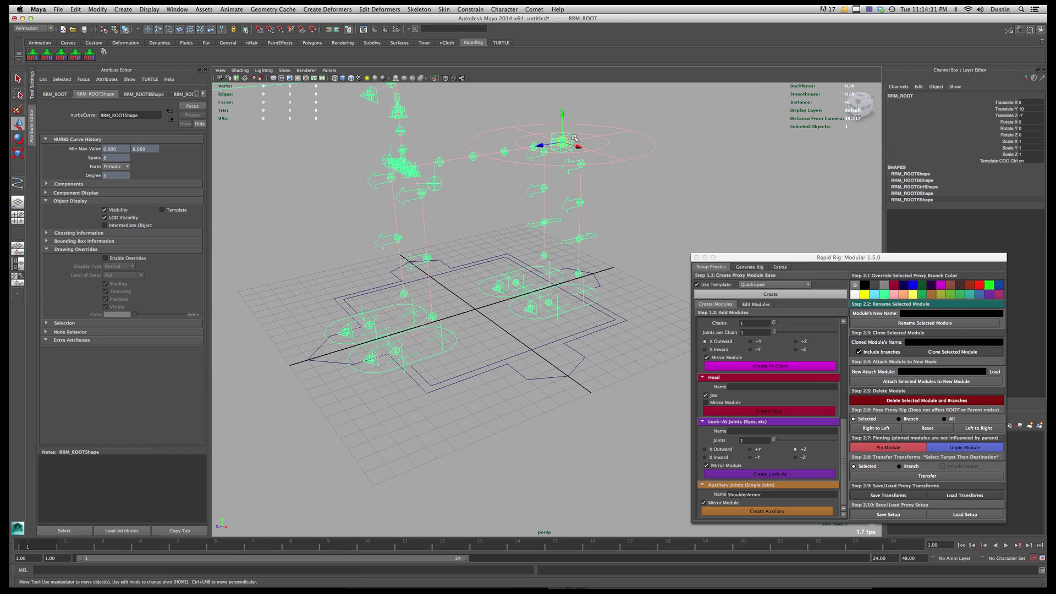
{"action": "left_click", "coordinate": [1027, 162]}
{"action": "double_click", "coordinate": [1027, 163]}
{"action": "key", "text": "Return"}
- Rotate the COG proxy control 90 degrees about X and move it forward to the middle of the spine
{"action": "left_click", "coordinate": [644, 136]}
{"action": "middle_click_drag", "start_coordinate": [628, 148], "coordinate": [606, 208], "text": "alt"}
{"action": "key", "text": "e"}
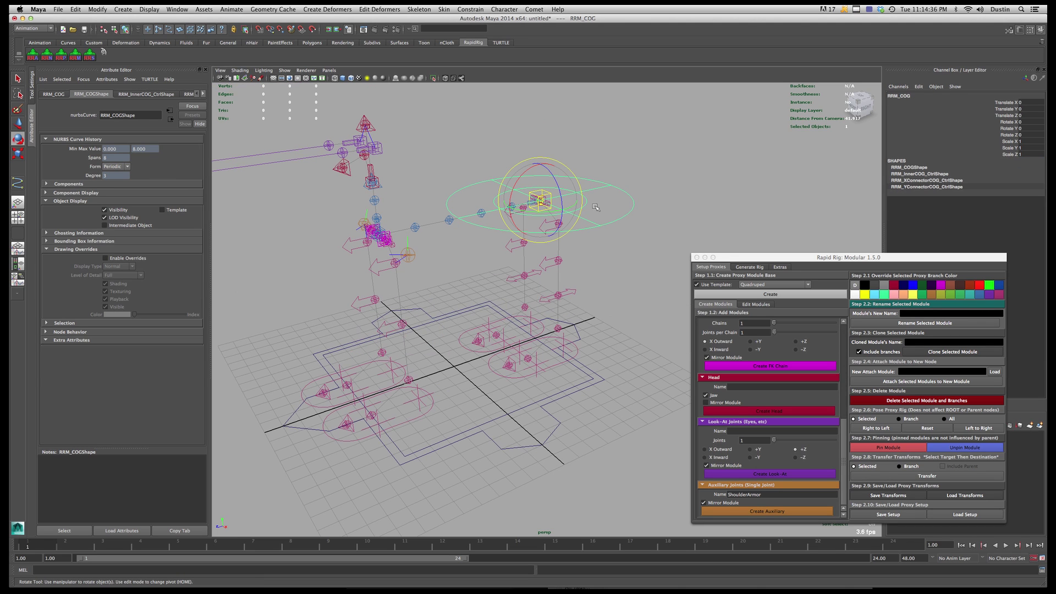
{"action": "left_click", "coordinate": [519, 183]}
{"action": "left_click_drag", "start_coordinate": [519, 183], "coordinate": [432, 223]}
{"action": "key", "text": "w"}
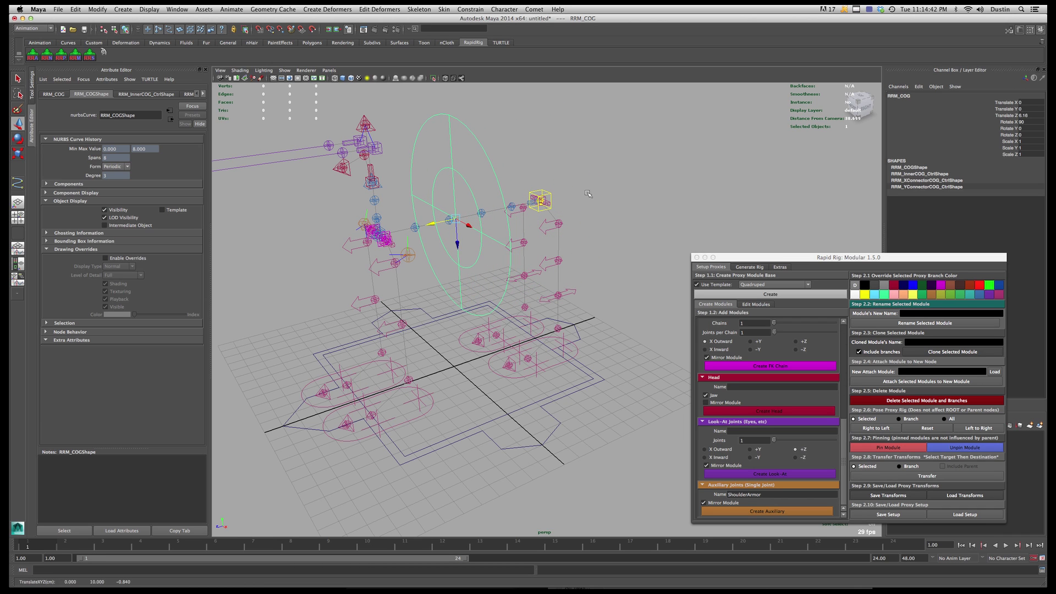
- Turn Template COG Ctrl back on for the root proxy by setting it to 1
{"action": "left_click", "coordinate": [577, 200]}
{"action": "left_click_drag", "start_coordinate": [576, 200], "coordinate": [529, 202], "text": "alt"}
{"action": "left_click", "coordinate": [533, 202]}
{"action": "left_click", "coordinate": [1031, 161]}
{"action": "type", "text": "1"}
{"action": "key", "text": "Return"}
{"action": "left_click", "coordinate": [749, 155]}
{"action": "left_click_drag", "start_coordinate": [749, 155], "coordinate": [739, 190], "text": "alt"}
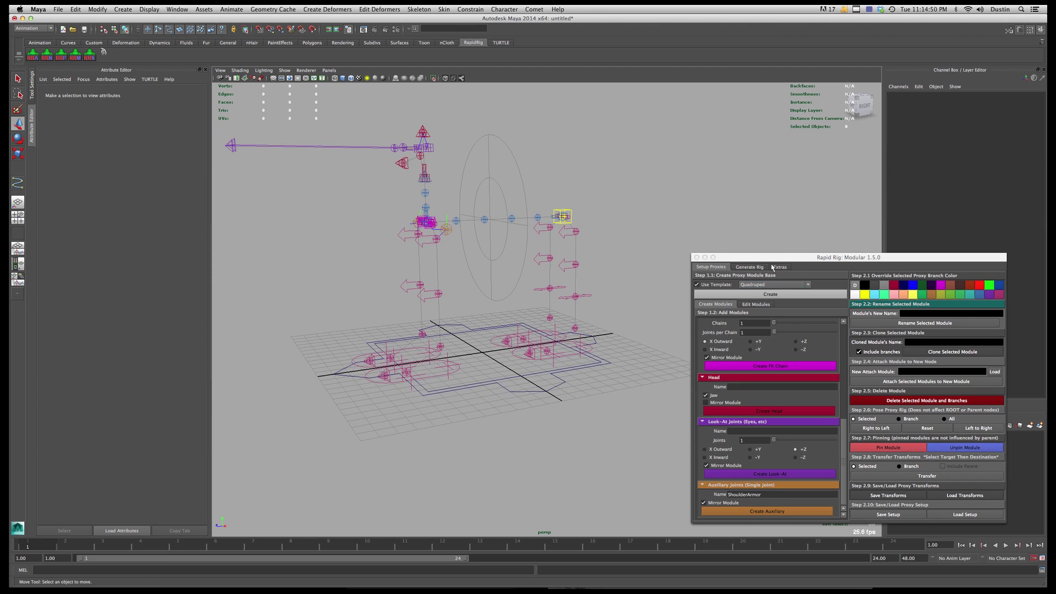
- Generate the modular rig with the character name quadruped, declining the single hierarchy joint set
{"action": "left_click", "coordinate": [750, 267]}
{"action": "left_click_drag", "start_coordinate": [775, 255], "coordinate": [778, 172]}
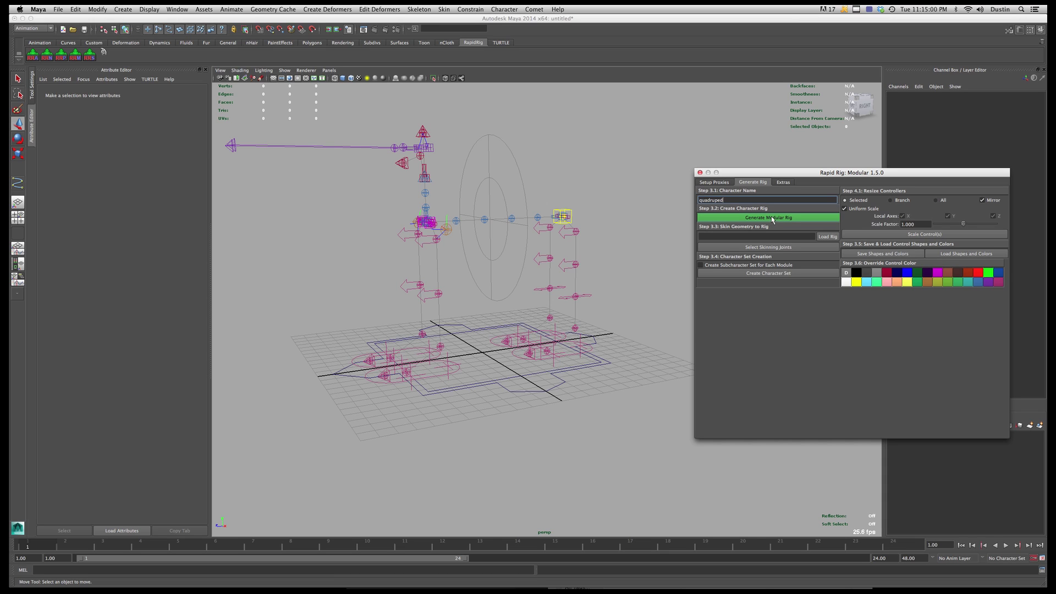
{"action": "left_click", "coordinate": [788, 218]}
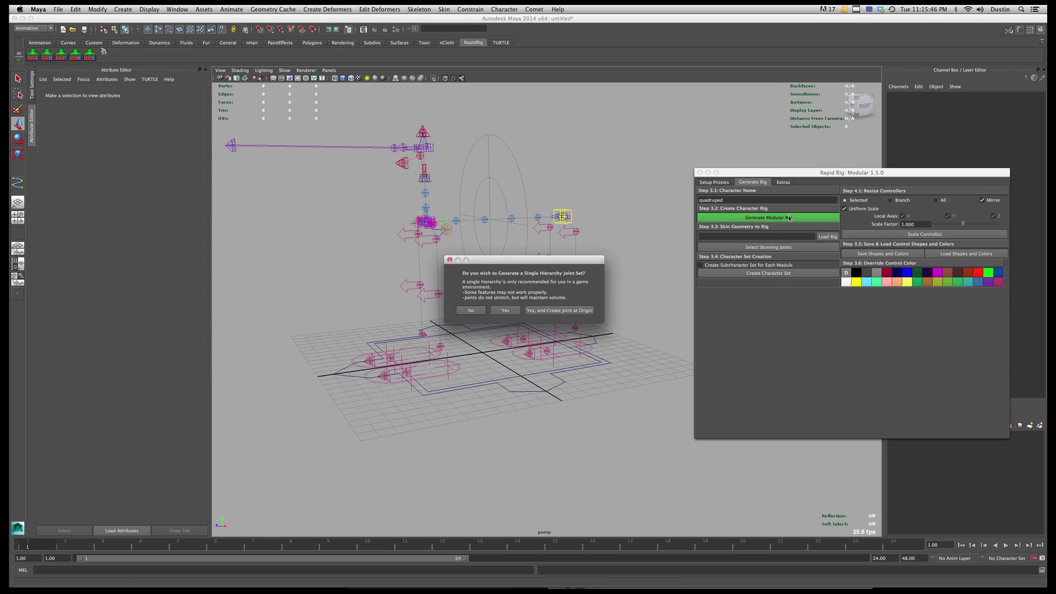
{"action": "left_click_drag", "start_coordinate": [568, 265], "coordinate": [571, 258]}
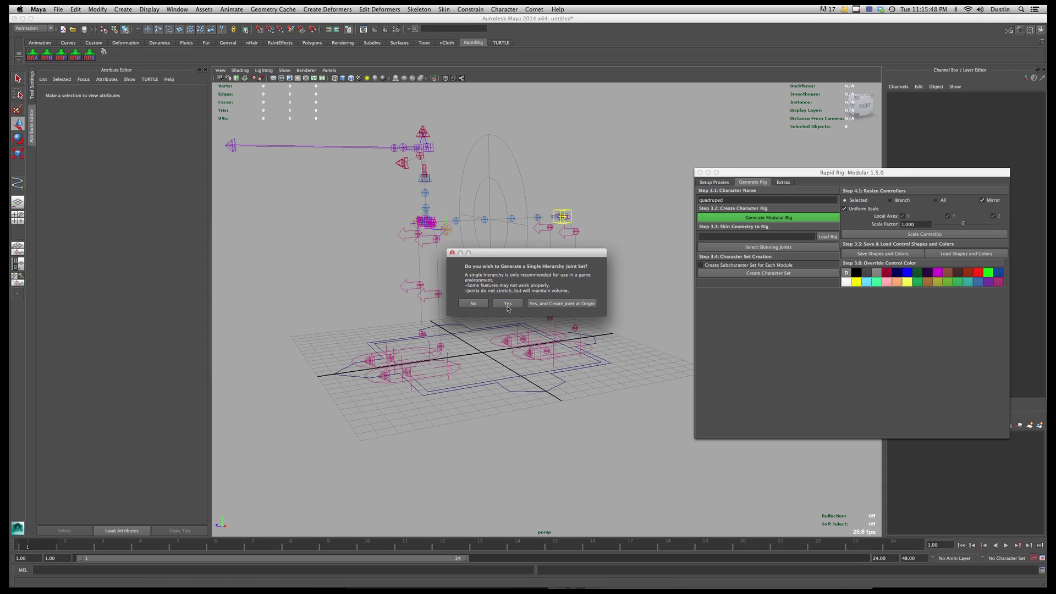
{"action": "left_click", "coordinate": [473, 303]}
{"action": "left_click_drag", "start_coordinate": [496, 312], "coordinate": [538, 282], "text": "alt"}
- Try rotating the left ShoulderArmor control of the generated rig, and undo the rotation
{"action": "left_click", "coordinate": [526, 236]}
{"action": "left_click", "coordinate": [527, 237]}
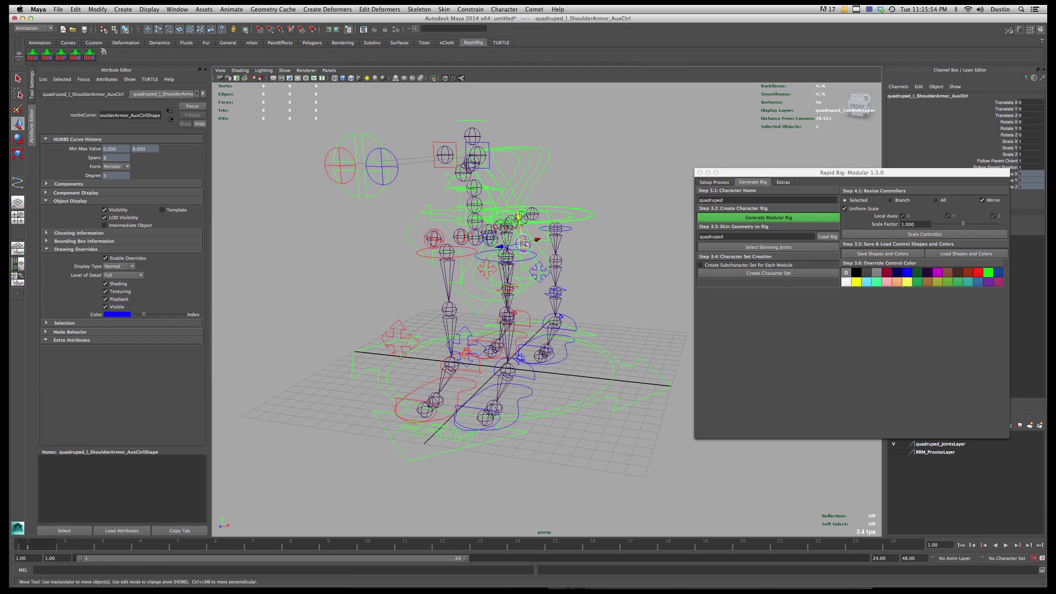
{"action": "key", "text": "e"}
{"action": "left_click_drag", "start_coordinate": [547, 246], "coordinate": [534, 228]}
{"action": "key", "text": "z"}
{"action": "left_click", "coordinate": [566, 247]}
{"action": "left_click", "coordinate": [563, 243]}
{"action": "key", "text": "w"}
{"action": "left_click", "coordinate": [554, 279]}
{"action": "left_click_drag", "start_coordinate": [553, 280], "coordinate": [546, 279], "text": "alt"}
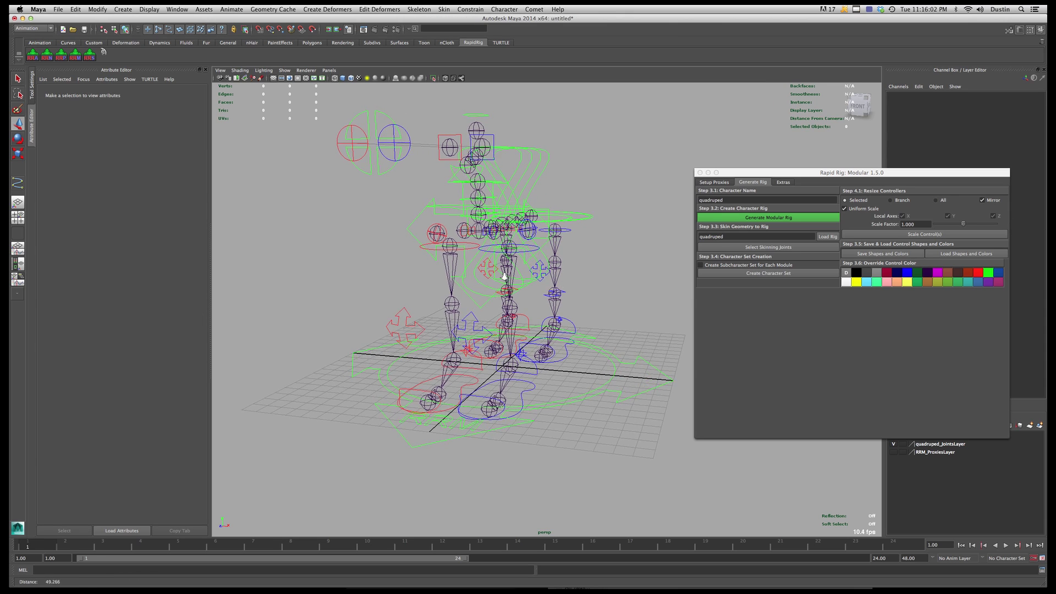
{"action": "scroll", "coordinate": [564, 284], "scroll_direction": "down", "scroll_amount": 2}
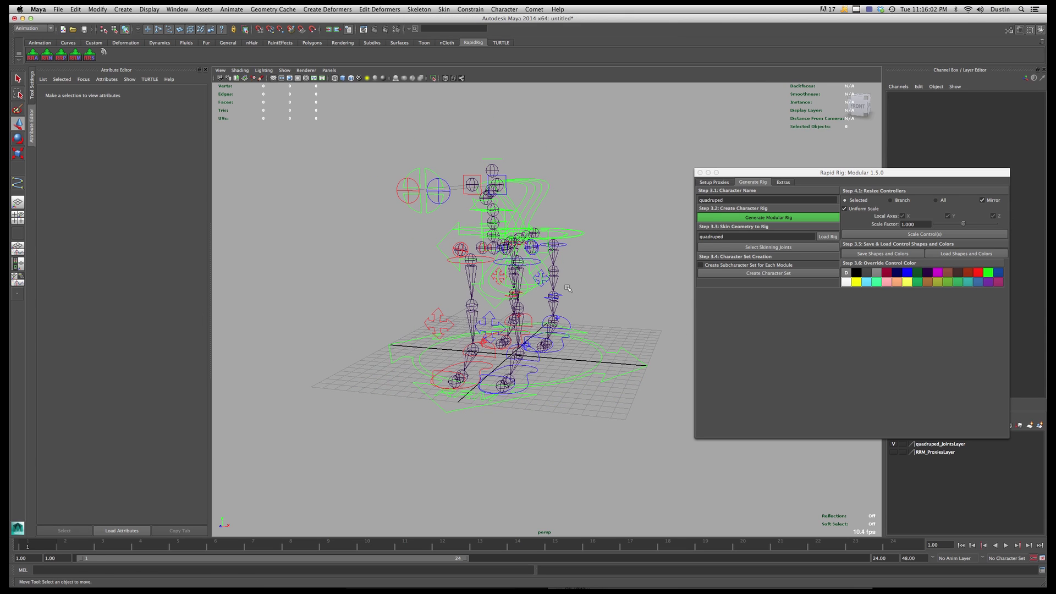
- Open the Modular Selector for the quadruped, enlarge its legs section, and place it clear of the rig
{"action": "left_click", "coordinate": [84, 57]}
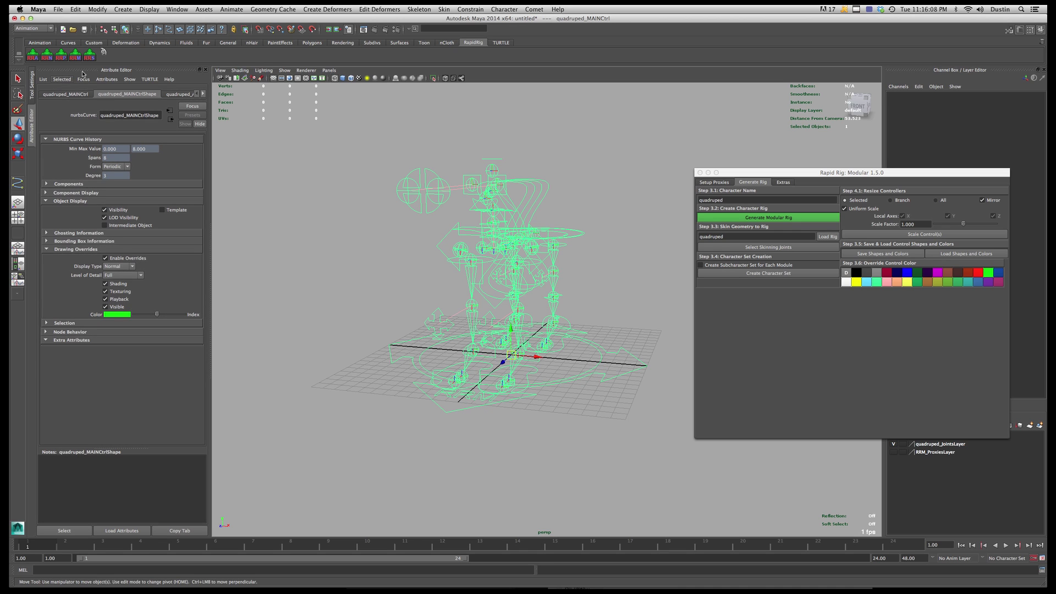
{"action": "left_click", "coordinate": [90, 57]}
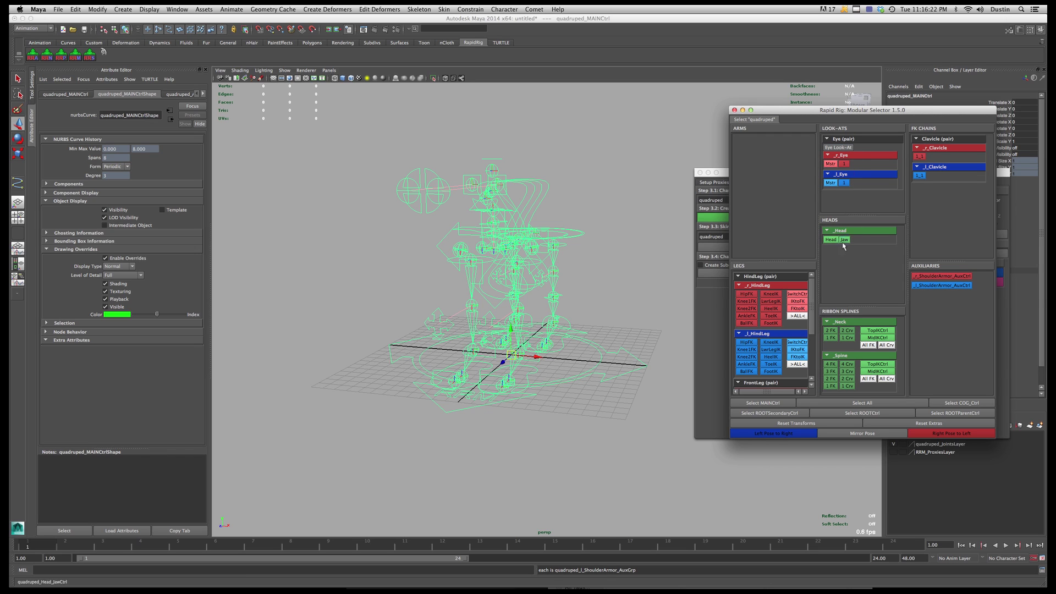
{"action": "left_click_drag", "start_coordinate": [776, 260], "coordinate": [778, 151]}
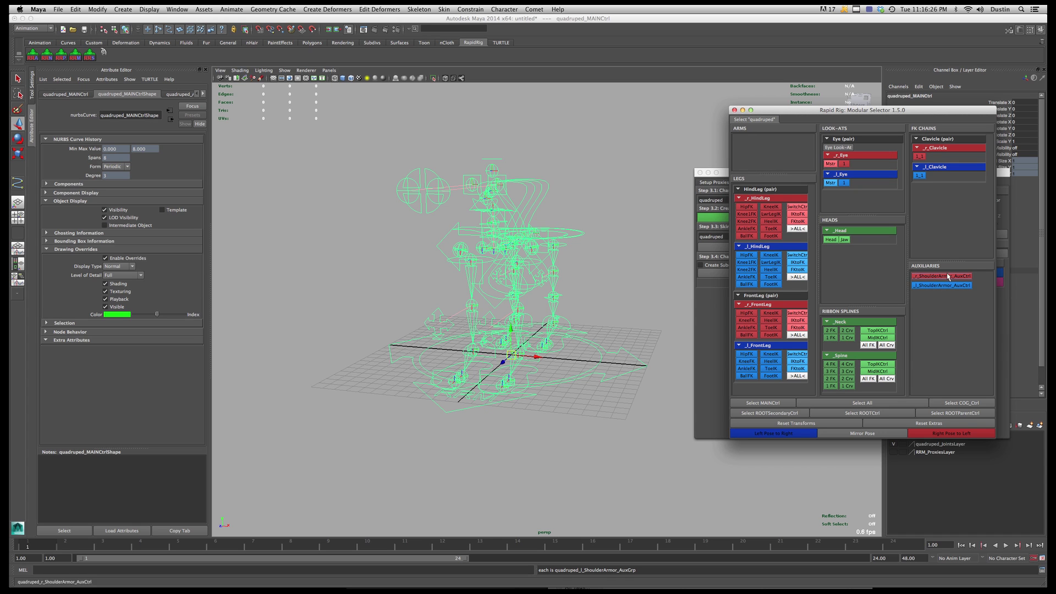
{"action": "left_click_drag", "start_coordinate": [950, 261], "coordinate": [950, 264]}
{"action": "left_click", "coordinate": [584, 301]}
{"action": "left_click_drag", "start_coordinate": [584, 302], "coordinate": [528, 357], "text": "alt"}
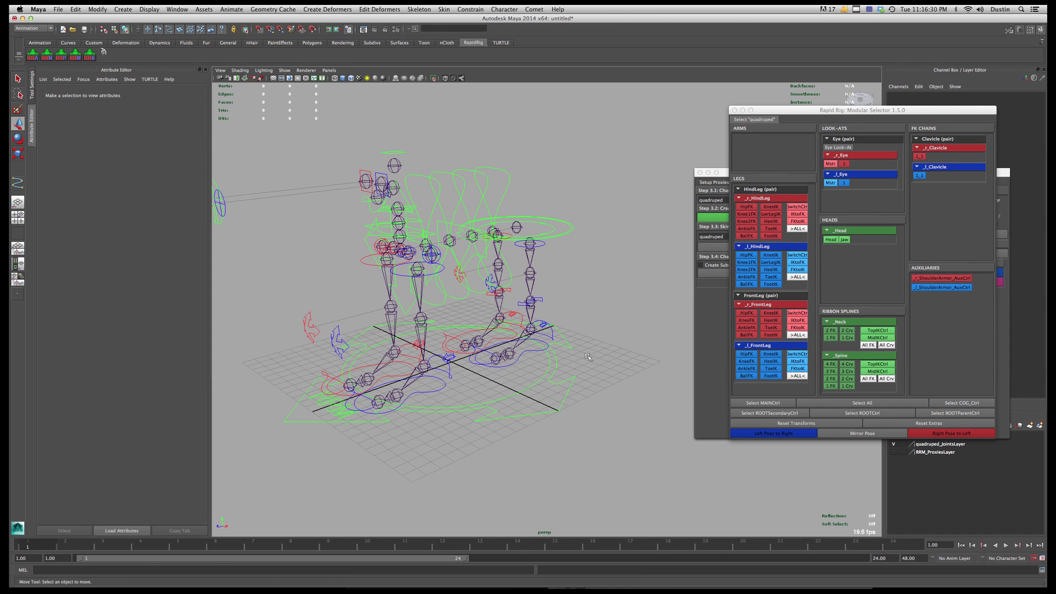
{"action": "left_click_drag", "start_coordinate": [790, 110], "coordinate": [818, 292]}
- Turn on COG Ctrl Visibility on the rig's main control by setting it to 1
{"action": "left_click", "coordinate": [535, 383]}
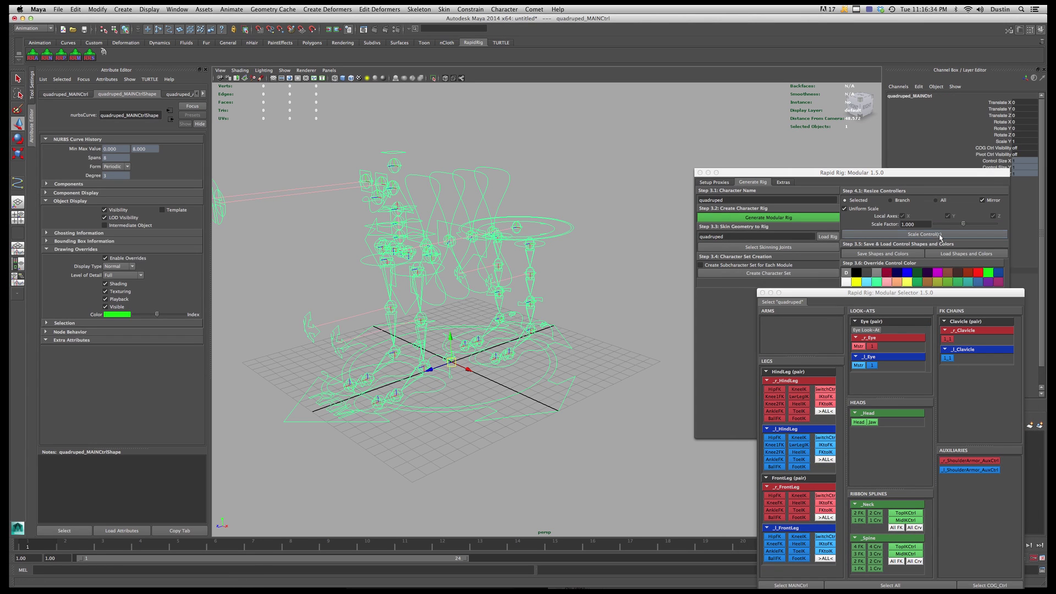
{"action": "left_click", "coordinate": [1016, 148]}
{"action": "type", "text": "1"}
{"action": "key", "text": "Return"}
- Try moving the rig's COG control to test it, and undo the changes
{"action": "left_click", "coordinate": [501, 183]}
{"action": "mouse_move", "coordinate": [454, 237]}
{"action": "left_mouse_down"}
{"action": "mouse_move", "coordinate": [413, 215]}
{"action": "mouse_move", "coordinate": [472, 245]}
{"action": "left_mouse_up"}
{"action": "key", "text": "e"}
{"action": "key", "text": "super+z"}
{"action": "key", "text": "super+z"}
{"action": "right_click_drag", "start_coordinate": [472, 246], "coordinate": [462, 247], "text": "alt"}
{"action": "left_click_drag", "start_coordinate": [462, 248], "coordinate": [547, 253], "text": "alt"}
{"action": "key", "text": "w"}
- Turn on Pivot Ctrl Visibility on the rig's main control by setting it to 1
{"action": "left_click_drag", "start_coordinate": [889, 172], "coordinate": [843, 327]}
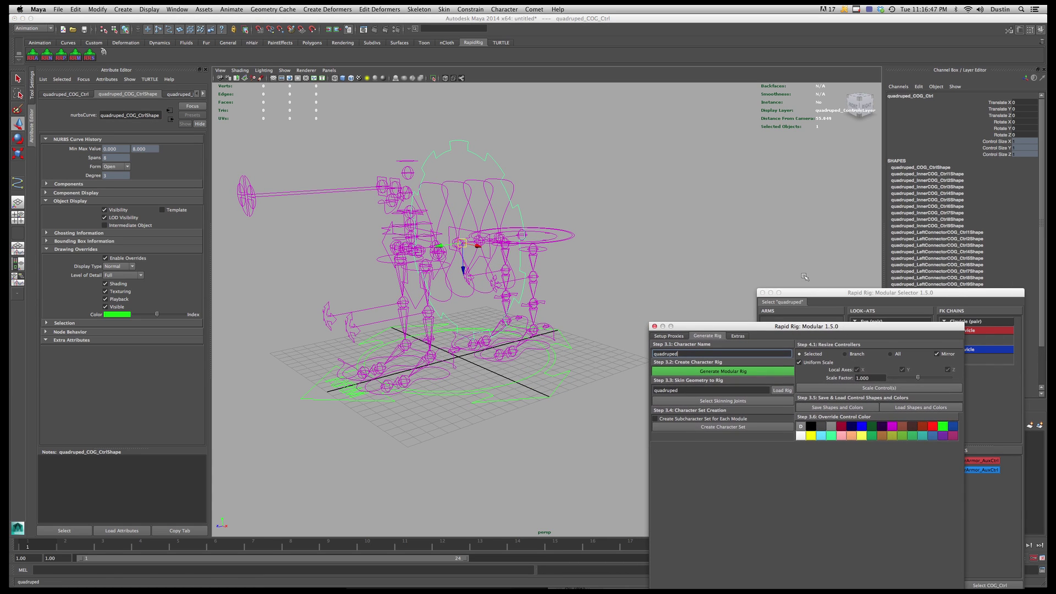
{"action": "left_click", "coordinate": [571, 345]}
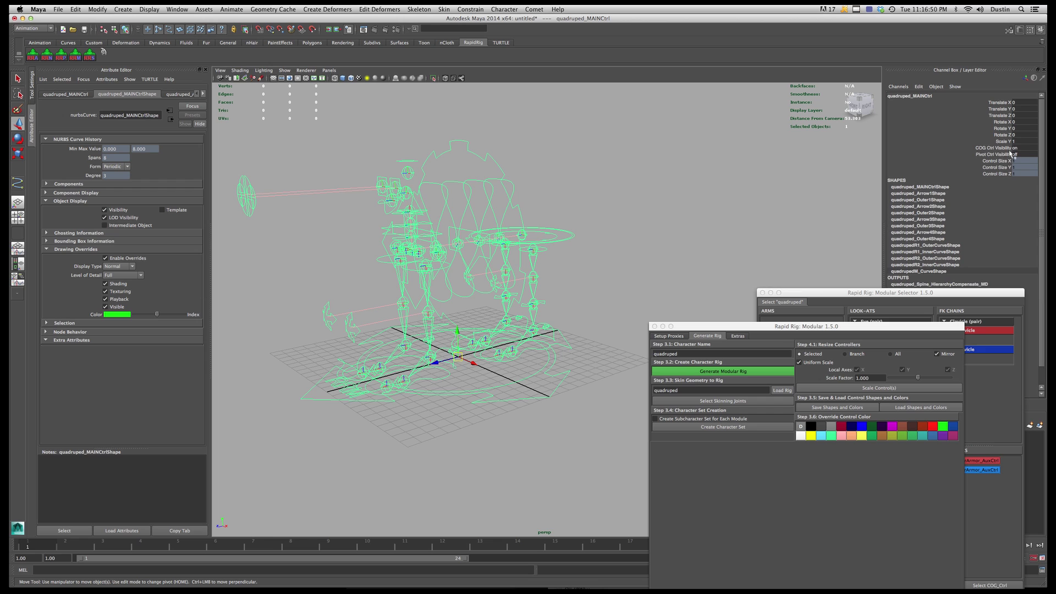
{"action": "left_click", "coordinate": [1020, 155]}
{"action": "type", "text": "1"}
{"action": "key", "text": "Return"}
- Try moving the pivot control along Z toward the front legs, and undo the move
{"action": "left_click", "coordinate": [601, 197]}
{"action": "left_click_drag", "start_coordinate": [566, 218], "coordinate": [405, 241], "text": "alt"}
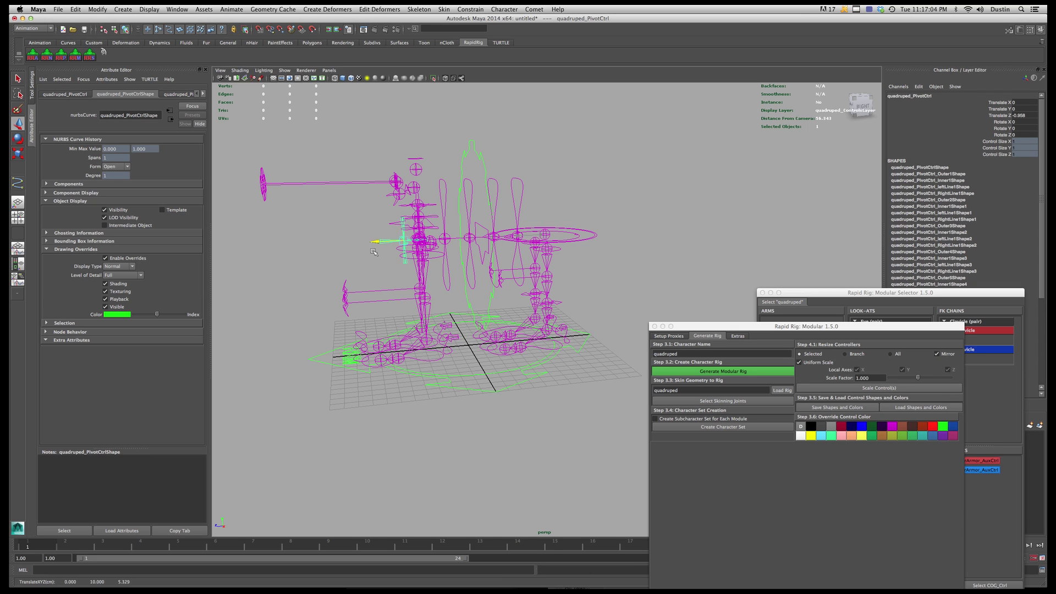
{"action": "key", "text": "ctrl+z"}
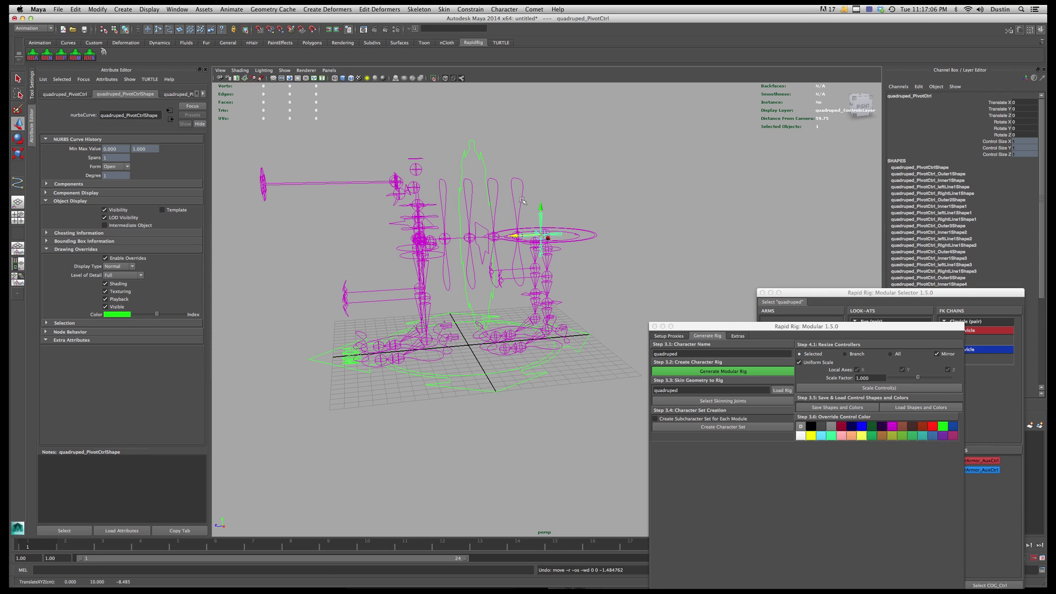
- Try rotating and moving the rig's large COG control, and undo the changes
{"action": "left_click", "coordinate": [479, 152]}
{"action": "key", "text": "e"}
{"action": "mouse_move", "coordinate": [452, 209]}
{"action": "left_mouse_down"}
{"action": "mouse_move", "coordinate": [447, 219]}
{"action": "mouse_move", "coordinate": [465, 202]}
{"action": "left_mouse_up"}
{"action": "key", "text": "ctrl+z"}
{"action": "key", "text": "w"}
{"action": "left_click_drag", "start_coordinate": [472, 240], "coordinate": [470, 237]}
- Try rotating the root control at the hips, and undo the rotation
{"action": "left_click", "coordinate": [596, 237]}
{"action": "key", "text": "e"}
{"action": "mouse_move", "coordinate": [519, 209]}
{"action": "left_mouse_down"}
{"action": "mouse_move", "coordinate": [513, 216]}
{"action": "mouse_move", "coordinate": [527, 203]}
{"action": "mouse_move", "coordinate": [515, 214]}
{"action": "left_mouse_up"}
{"action": "key", "text": "ctrl+z"}
{"action": "key", "text": "q"}
- Try rotating the rig with the pivot control at the hips, and undo the rotation
{"action": "left_click", "coordinate": [542, 220]}
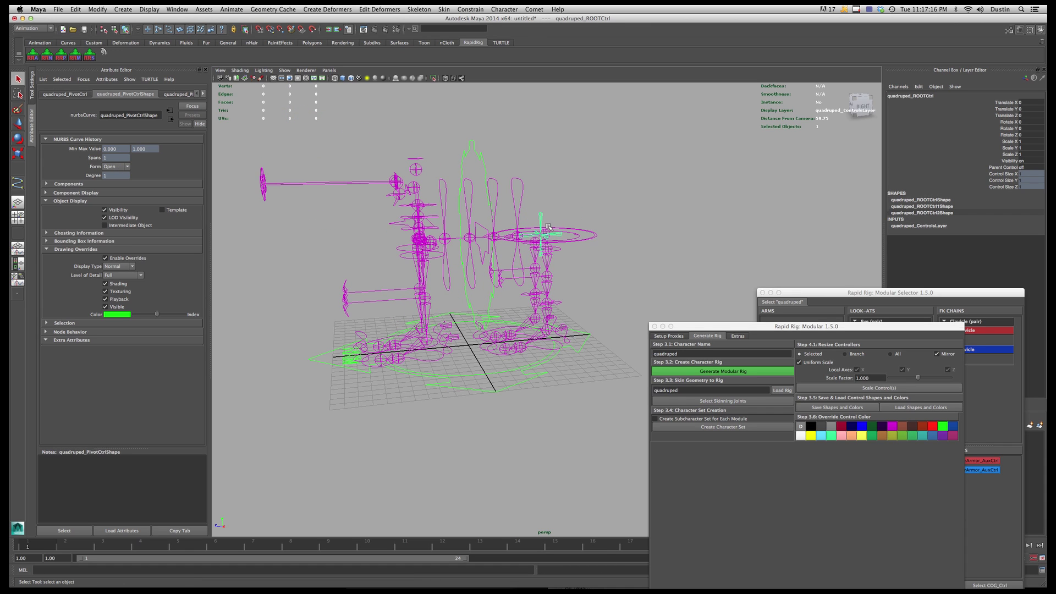
{"action": "key", "text": "e"}
{"action": "left_click_drag", "start_coordinate": [526, 206], "coordinate": [392, 216]}
{"action": "key", "text": "ctrl+z"}
- Move the pivot control to the front feet, at about X 1.6, Y -7.1, Z 12.3, test rotating the rig around it, and undo the rotations
{"action": "key", "text": "w"}
{"action": "key", "text": "e"}
{"action": "key", "text": "ctrl+z"}
{"action": "key", "text": "w"}
{"action": "key", "text": "e"}
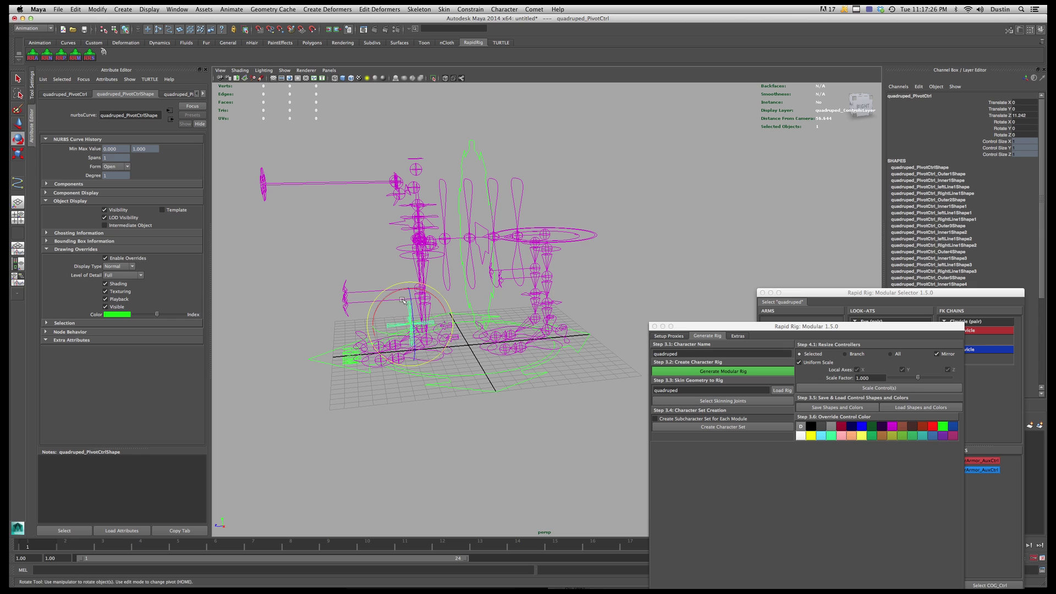
{"action": "left_click_drag", "start_coordinate": [385, 318], "coordinate": [378, 133]}
{"action": "key", "text": "w"}
{"action": "key", "text": "e"}
{"action": "key", "text": "z"}
{"action": "key", "text": "z"}
{"action": "key", "text": "w"}
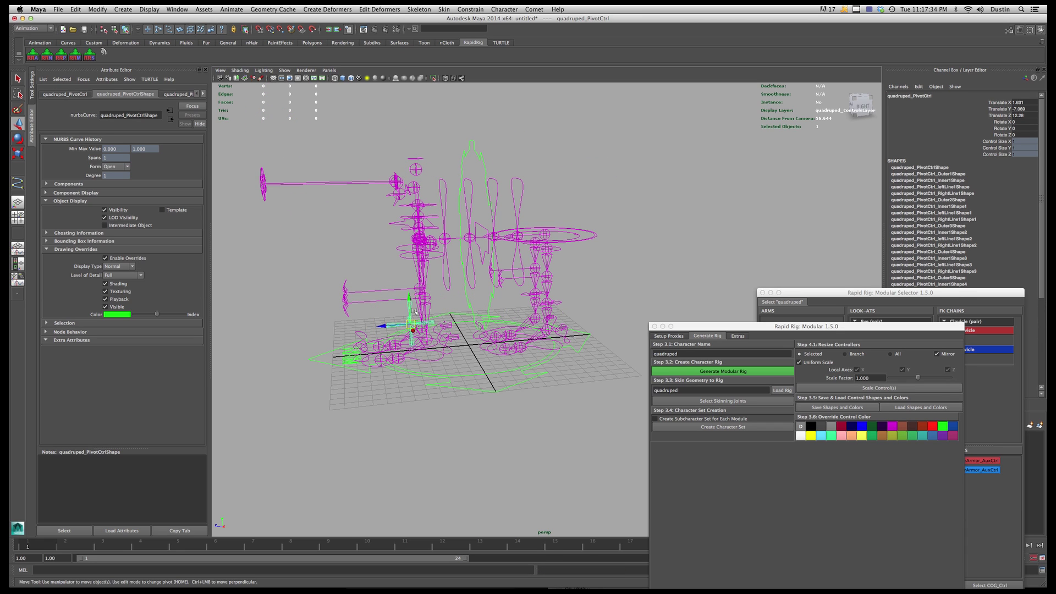
- Raise the pivot control to the shoulders, at about Y 0.2, test rotating the rig around it, and undo the rotation
{"action": "left_click_drag", "start_coordinate": [409, 297], "coordinate": [456, 306]}
{"action": "key", "text": "e"}
{"action": "key", "text": "w"}
{"action": "key", "text": "z"}
{"action": "key", "text": "z"}
{"action": "key", "text": "z"}
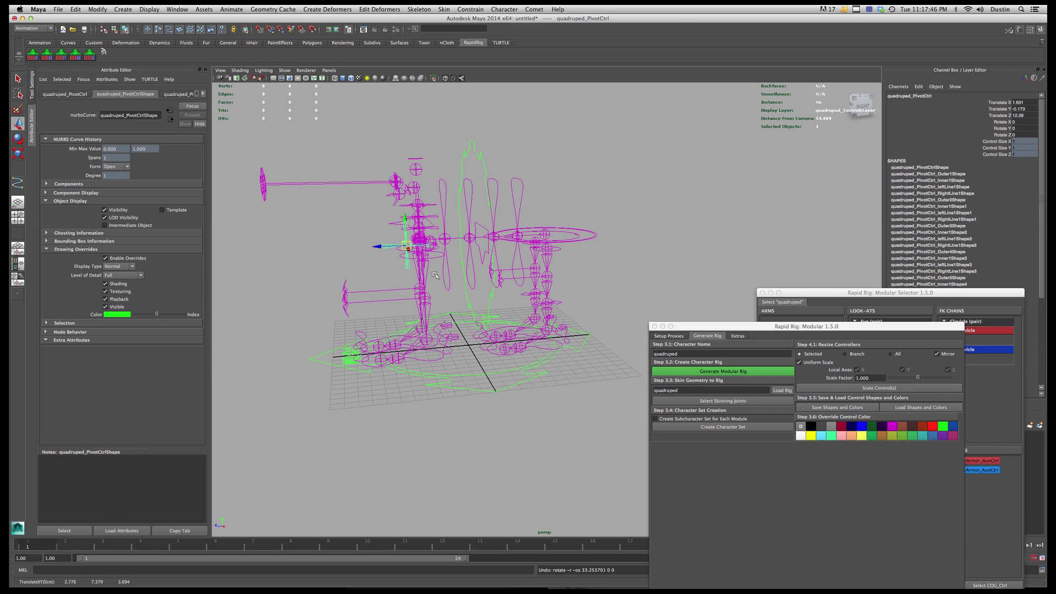
{"action": "left_click_drag", "start_coordinate": [452, 270], "coordinate": [460, 266], "text": "alt"}
{"action": "left_click_drag", "start_coordinate": [405, 219], "coordinate": [406, 214]}
- Try rotating the root control to test how the spine's top IK control follows it, and undo the rotation
{"action": "left_click_drag", "start_coordinate": [459, 243], "coordinate": [584, 231], "text": "alt"}
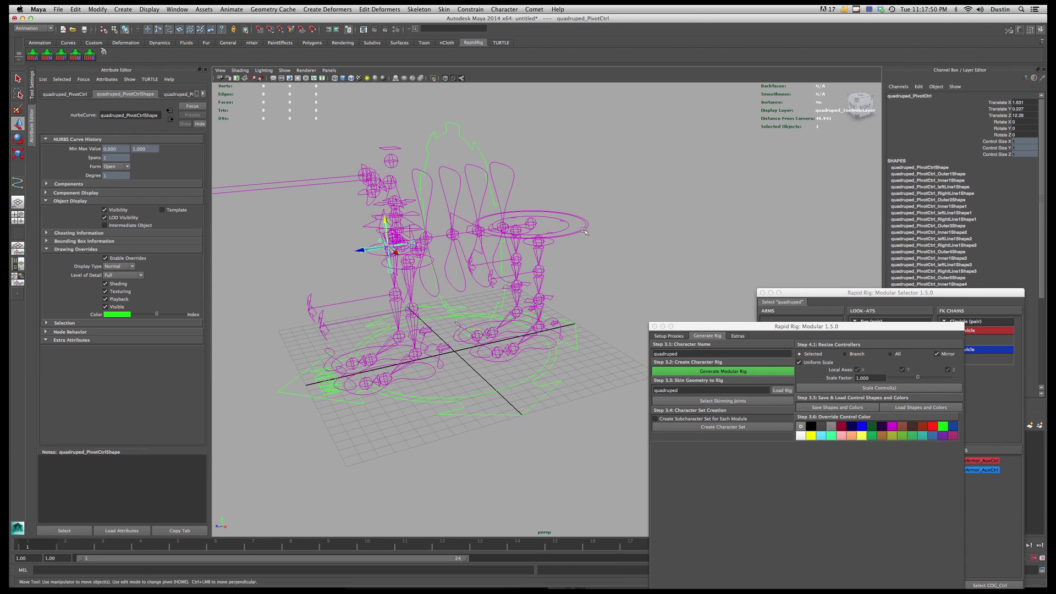
{"action": "mouse_move", "coordinate": [368, 239]}
{"action": "left_mouse_down", "text": "alt"}
{"action": "mouse_move", "coordinate": [372, 229]}
{"action": "mouse_move", "coordinate": [387, 244]}
{"action": "left_mouse_up", "text": "alt"}
{"action": "left_click", "coordinate": [382, 230]}
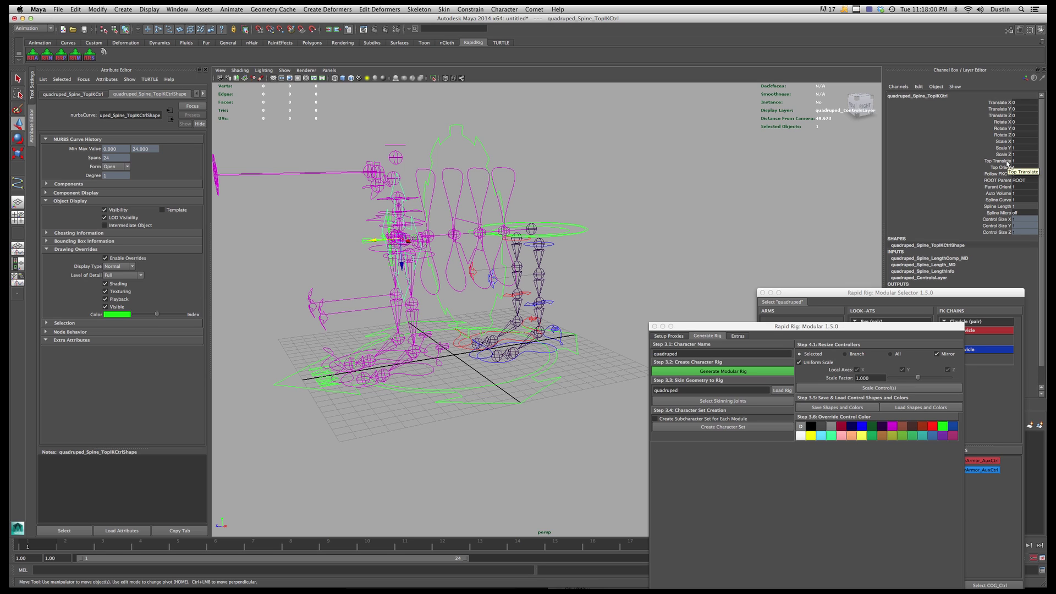
{"action": "left_click", "coordinate": [576, 226]}
{"action": "key", "text": "e"}
{"action": "mouse_move", "coordinate": [503, 205]}
{"action": "left_mouse_down"}
{"action": "mouse_move", "coordinate": [501, 240]}
{"action": "mouse_move", "coordinate": [503, 200]}
{"action": "left_mouse_up"}
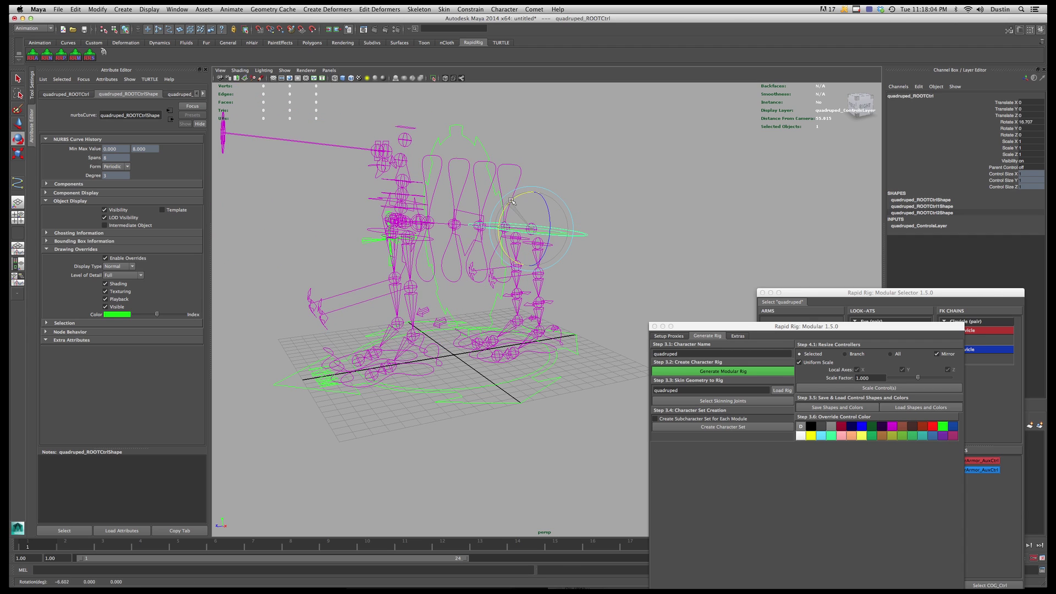
{"action": "key", "text": "super+z"}
{"action": "left_click", "coordinate": [377, 245]}
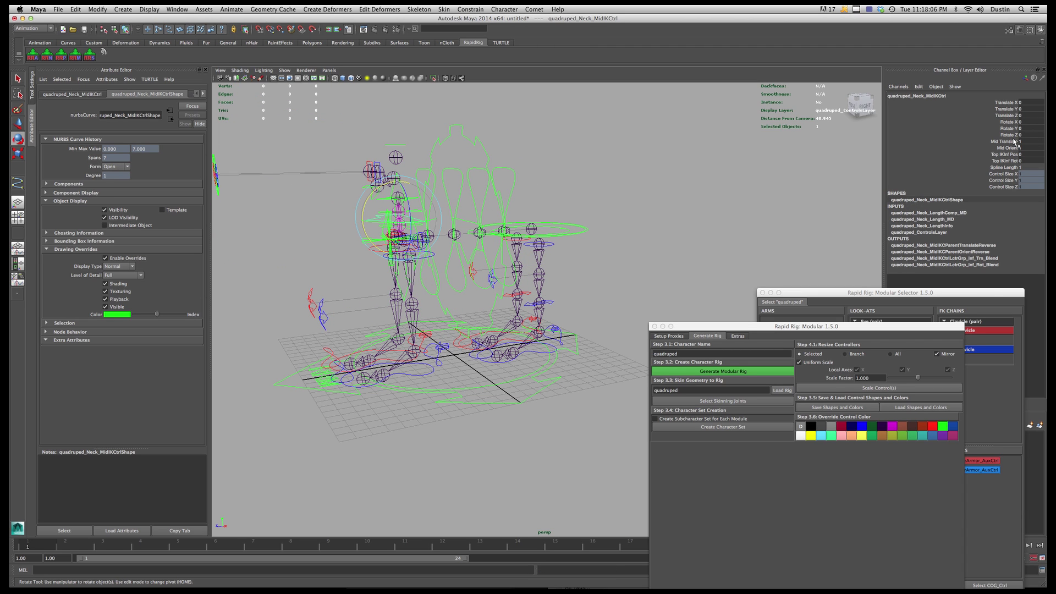
{"action": "left_click_drag", "start_coordinate": [1018, 142], "coordinate": [1024, 147]}
{"action": "left_click", "coordinate": [587, 236]}
{"action": "mouse_move", "coordinate": [509, 204]}
{"action": "left_mouse_down"}
{"action": "mouse_move", "coordinate": [501, 242]}
{"action": "mouse_move", "coordinate": [512, 200]}
{"action": "left_mouse_up"}
{"action": "key", "text": "super+z"}
- Set Top Translate and Top Orient on the spine's top IK control to 0
{"action": "left_click", "coordinate": [383, 230]}
{"action": "left_click_drag", "start_coordinate": [1019, 163], "coordinate": [1019, 166]}
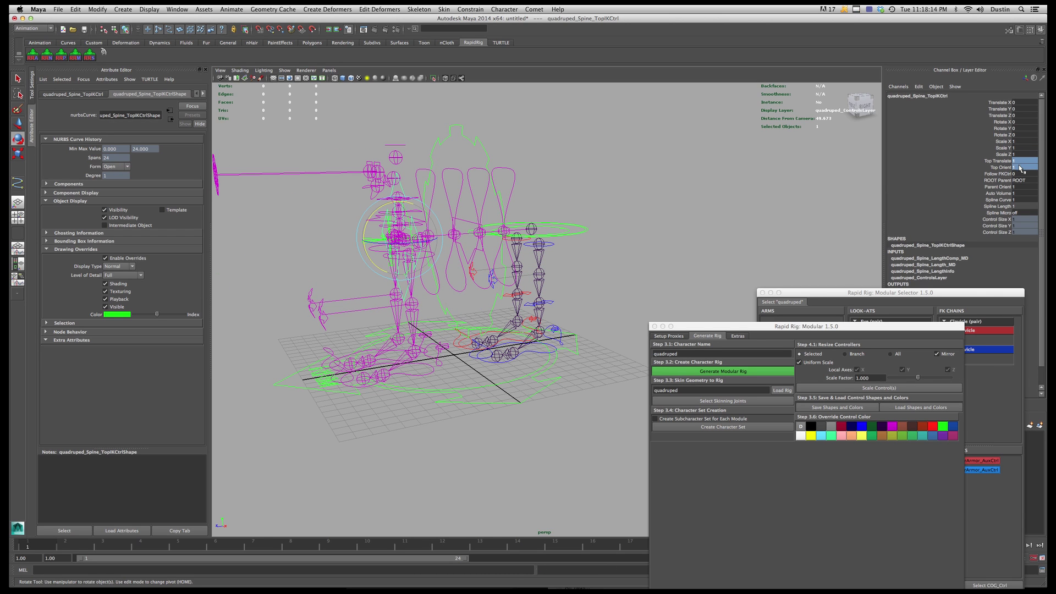
{"action": "key", "text": "Return"}
- Try rotating the root control and moving a control near the shoulders to test the spine's behavior, and undo both changes
{"action": "left_click", "coordinate": [575, 234]}
{"action": "left_click_drag", "start_coordinate": [510, 206], "coordinate": [471, 223]}
{"action": "left_click", "coordinate": [471, 222]}
{"action": "key", "text": "q"}
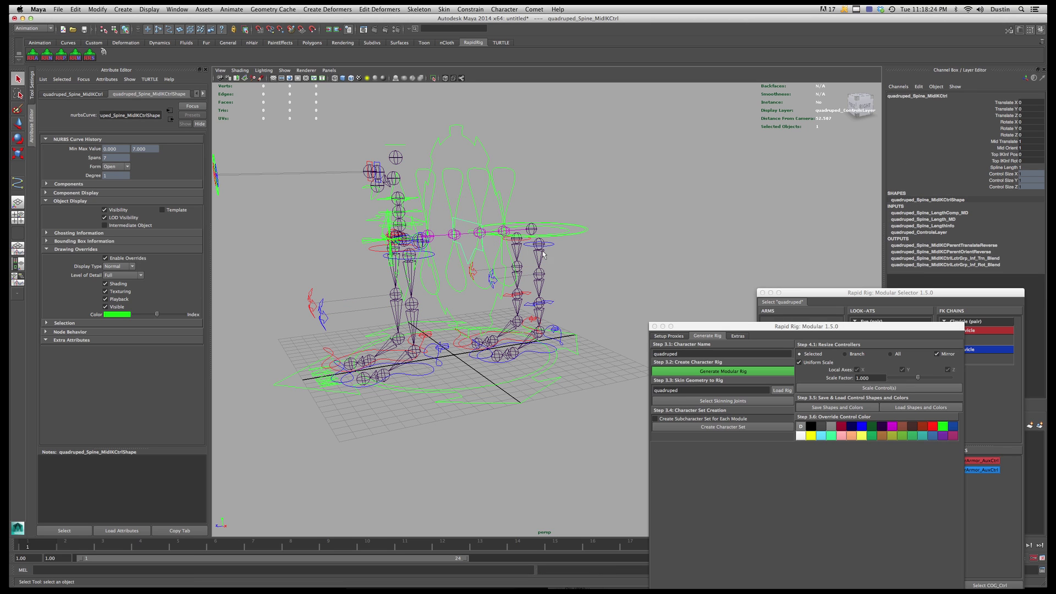
{"action": "left_click", "coordinate": [583, 230]}
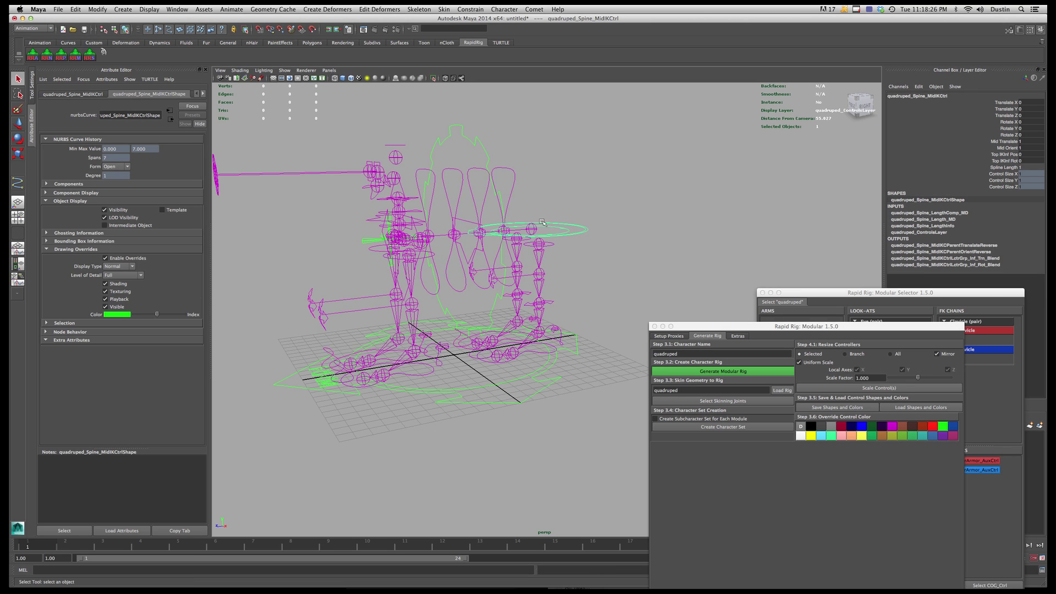
{"action": "key", "text": "e"}
{"action": "left_click_drag", "start_coordinate": [508, 212], "coordinate": [492, 223]}
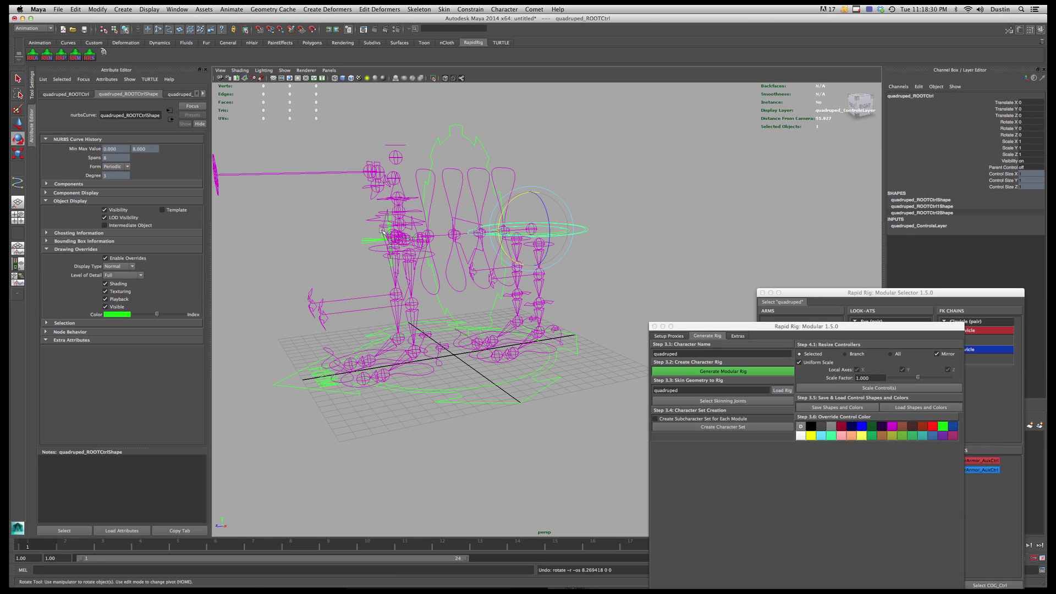
{"action": "key", "text": "w"}
{"action": "left_click", "coordinate": [414, 226]}
{"action": "left_click_drag", "start_coordinate": [424, 260], "coordinate": [413, 262]}
{"action": "key", "text": "z"}
- Set Mid Translate and Mid Orient on the spine's middle IK control to 0
{"action": "left_click", "coordinate": [468, 222]}
{"action": "left_click_drag", "start_coordinate": [1025, 142], "coordinate": [1025, 147]}
{"action": "key", "text": "Return"}
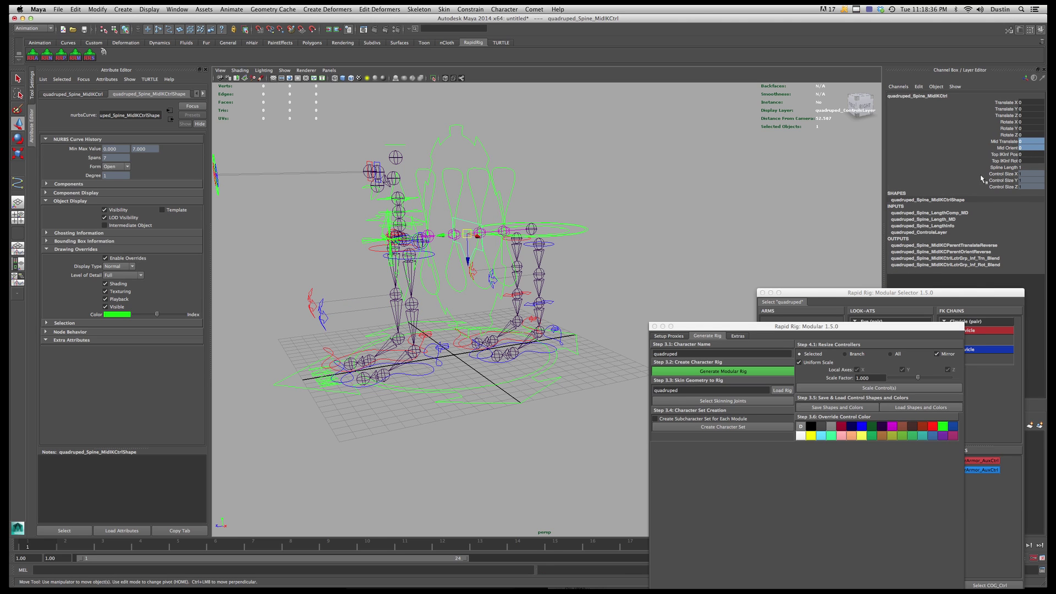
- Lower the root control by about 1.3 units along Y and reposition the spine's top IK control so the legs bend
{"action": "left_click", "coordinate": [697, 228]}
{"action": "left_click", "coordinate": [583, 232]}
{"action": "mouse_move", "coordinate": [531, 230]}
{"action": "left_mouse_down"}
{"action": "mouse_move", "coordinate": [548, 224]}
{"action": "mouse_move", "coordinate": [527, 261]}
{"action": "mouse_move", "coordinate": [535, 244]}
{"action": "left_mouse_up"}
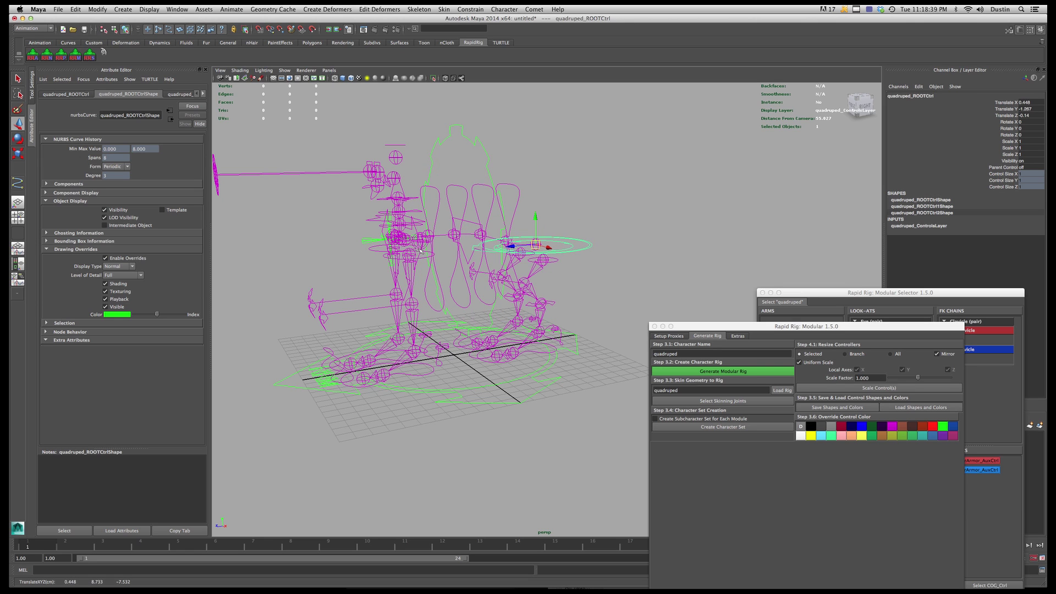
{"action": "left_click", "coordinate": [381, 230]}
{"action": "left_click_drag", "start_coordinate": [396, 237], "coordinate": [461, 275]}
{"action": "left_click", "coordinate": [335, 249]}
{"action": "right_click_drag", "start_coordinate": [462, 275], "coordinate": [530, 282], "text": "alt"}
{"action": "left_click_drag", "start_coordinate": [558, 300], "coordinate": [561, 287], "text": "alt"}
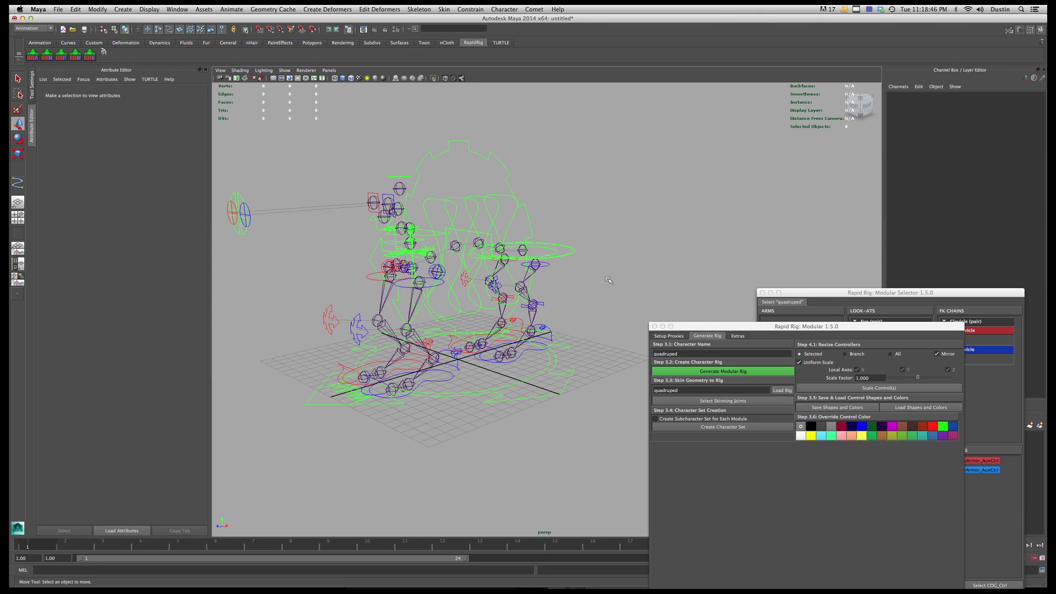
- Move the Modular Selector window up, try moving the left front foot IK control, and undo the foot's move
{"action": "left_click_drag", "start_coordinate": [841, 292], "coordinate": [845, 149]}
{"action": "left_click_drag", "start_coordinate": [447, 272], "coordinate": [494, 267], "text": "alt"}
{"action": "left_click", "coordinate": [479, 375]}
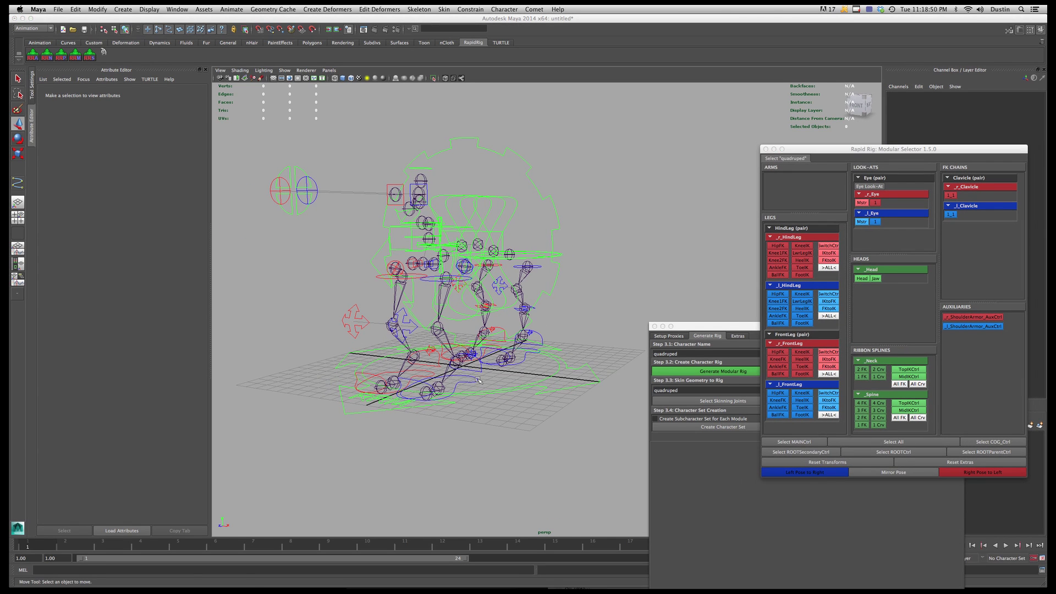
{"action": "left_click_drag", "start_coordinate": [468, 356], "coordinate": [499, 357]}
{"action": "left_click_drag", "start_coordinate": [503, 360], "coordinate": [543, 365], "text": "alt"}
{"action": "key", "text": "super+z"}
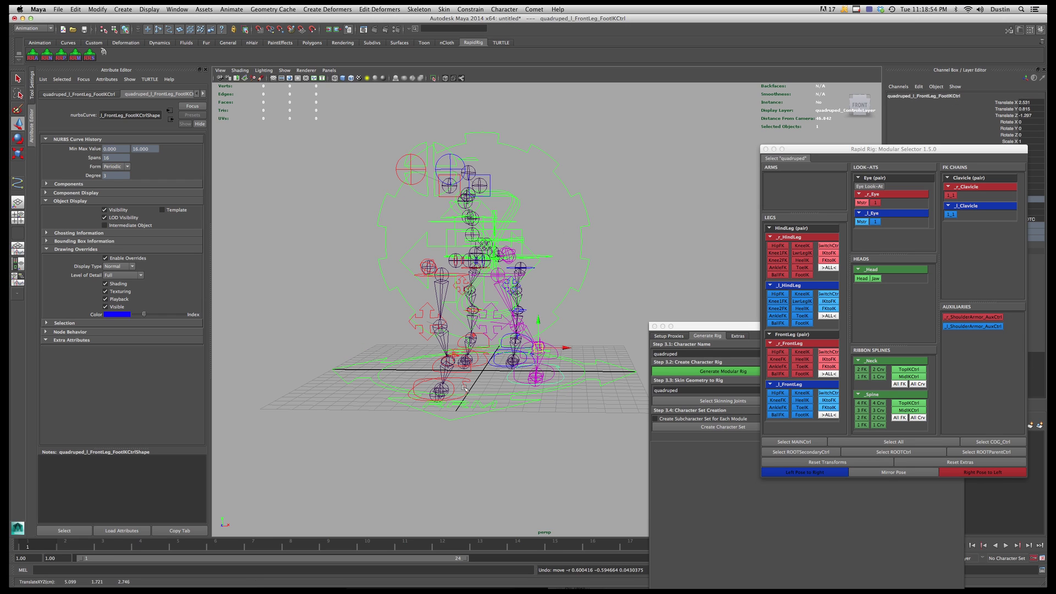
{"action": "key", "text": "super+z"}
- Try rotating and moving both front foot IK controls together, and undo the changes
{"action": "left_click", "coordinate": [466, 380], "text": "shift"}
{"action": "key", "text": "e"}
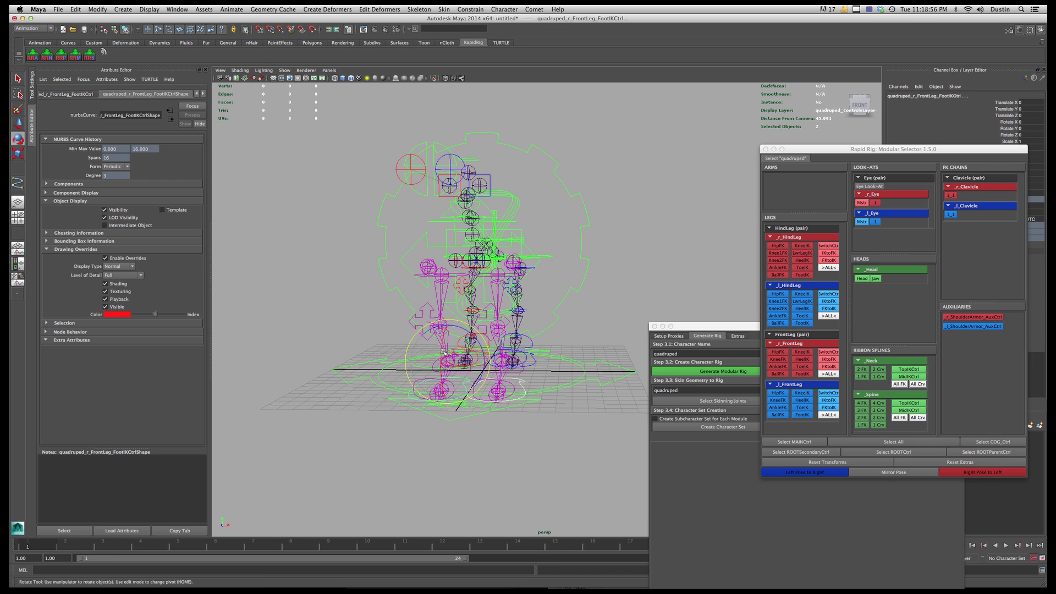
{"action": "left_click_drag", "start_coordinate": [467, 366], "coordinate": [437, 365]}
{"action": "key", "text": "super+z"}
{"action": "key", "text": "w"}
{"action": "key", "text": "super+z"}
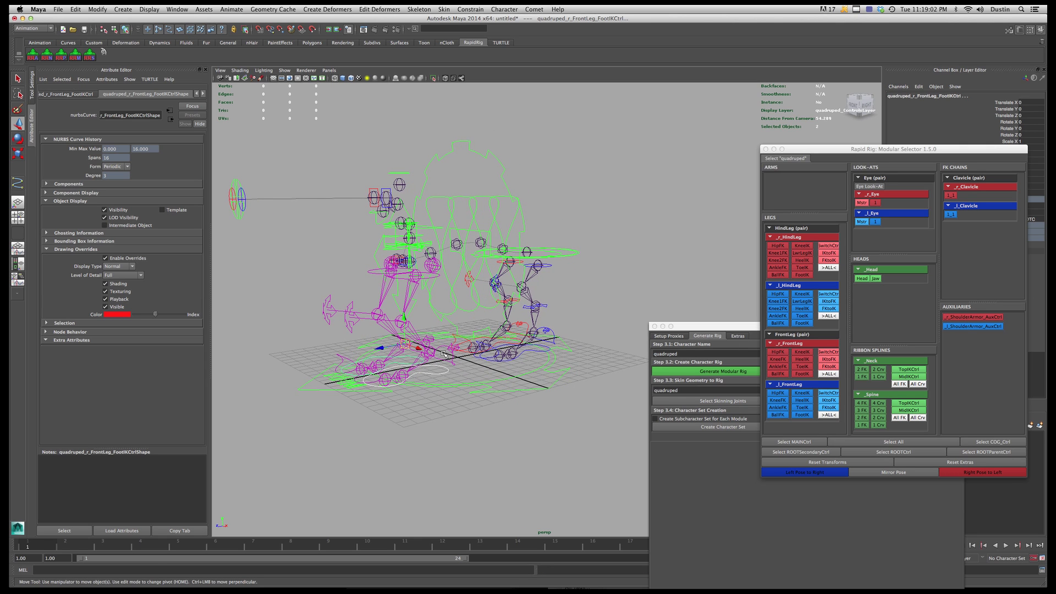
- Try moving the hip FK controls of both front legs together, undo the move, and clear the selection
{"action": "left_click_drag", "start_coordinate": [400, 314], "coordinate": [420, 314], "text": "alt"}
{"action": "left_click", "coordinate": [423, 284]}
{"action": "left_click", "coordinate": [421, 279], "text": "shift"}
{"action": "mouse_move", "coordinate": [416, 281]}
{"action": "middle_mouse_down"}
{"action": "mouse_move", "coordinate": [402, 287]}
{"action": "mouse_move", "coordinate": [414, 286]}
{"action": "middle_mouse_up"}
{"action": "key", "text": "z"}
{"action": "left_click_drag", "start_coordinate": [442, 306], "coordinate": [445, 306], "text": "alt"}
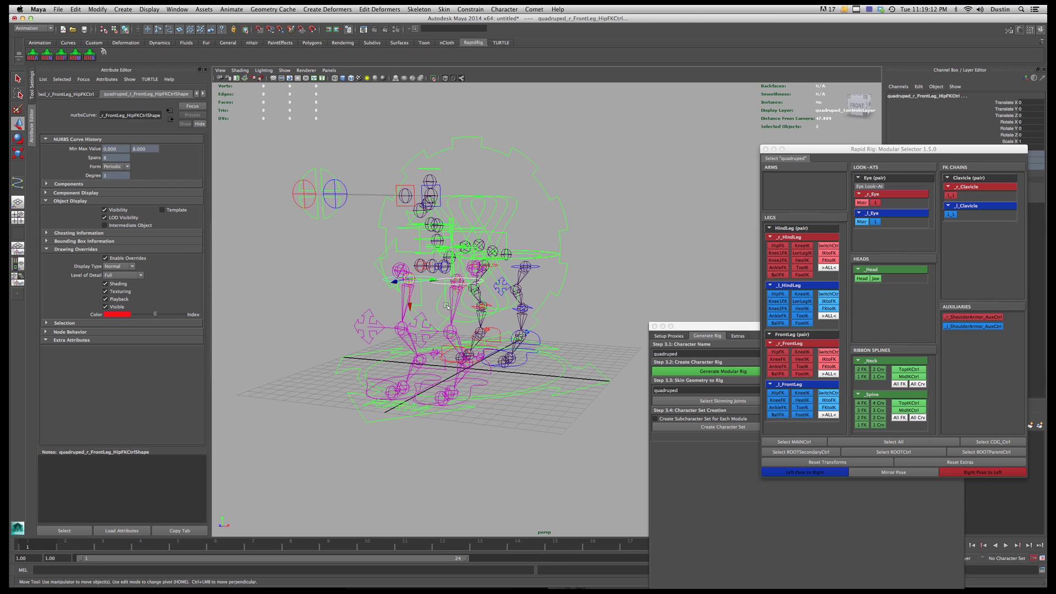
{"action": "left_click", "coordinate": [587, 276]}
- Try rotating the left front leg's hip FK control, and undo the rotation
{"action": "left_click_drag", "start_coordinate": [473, 311], "coordinate": [541, 297], "text": "alt"}
{"action": "left_click", "coordinate": [540, 298]}
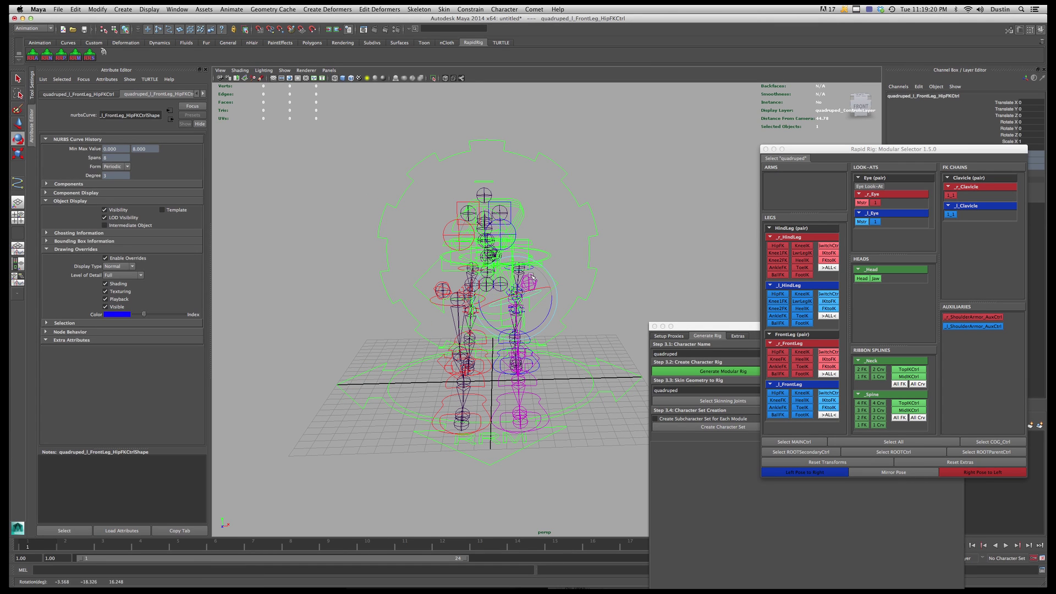
{"action": "key", "text": "w"}
- Move the left front foot IK control outward to about X 3.7, Y 1.2, and rotate it
{"action": "left_click", "coordinate": [522, 408]}
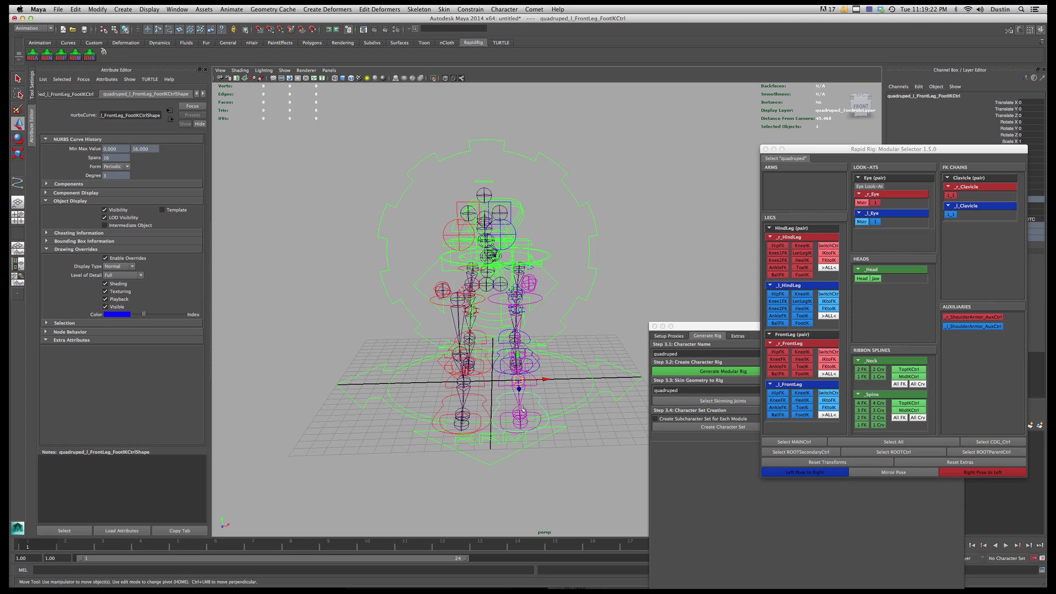
{"action": "left_click_drag", "start_coordinate": [525, 383], "coordinate": [583, 345]}
{"action": "key", "text": "e"}
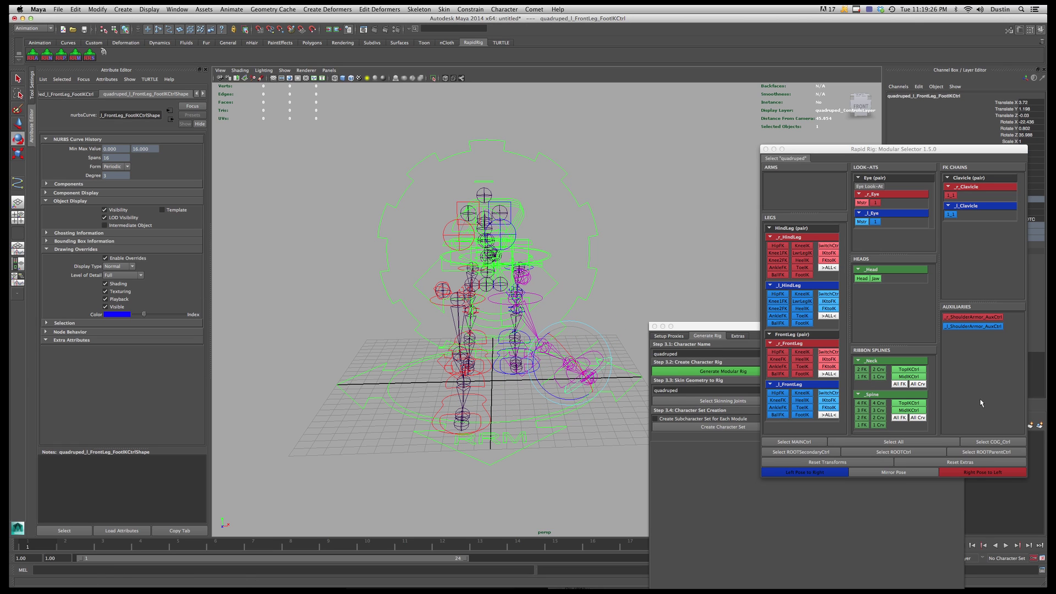
- Mirror the front leg pose with Left Pose to Right, and move the Modular Selector window slightly up
{"action": "left_click", "coordinate": [832, 474]}
{"action": "left_click_drag", "start_coordinate": [555, 398], "coordinate": [640, 305], "text": "alt"}
{"action": "left_click", "coordinate": [615, 308]}
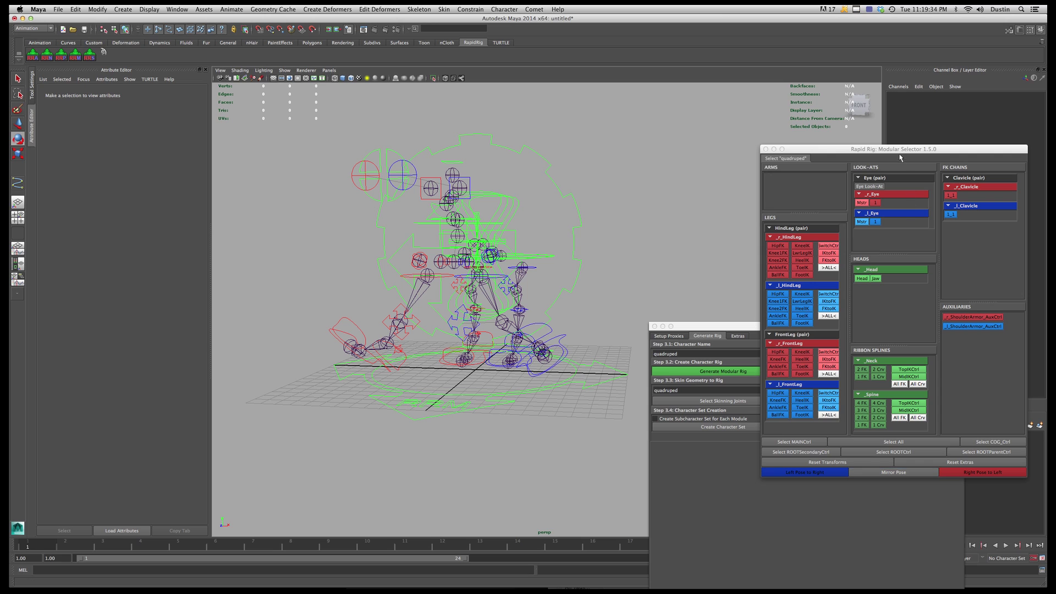
{"action": "left_click_drag", "start_coordinate": [839, 152], "coordinate": [828, 127]}
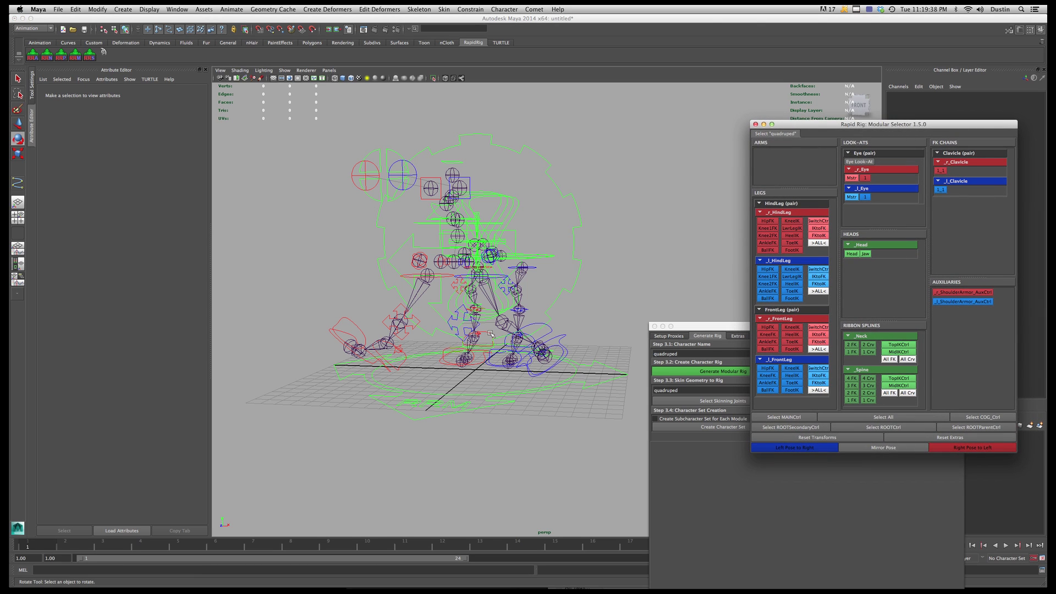
- Switch to jEdit and examine the four mirror commands in the installation instructions of RapidRig_Modular_Mirror.mel
{"action": "key", "text": "super+Tab"}
{"action": "left_click", "coordinate": [462, 318]}
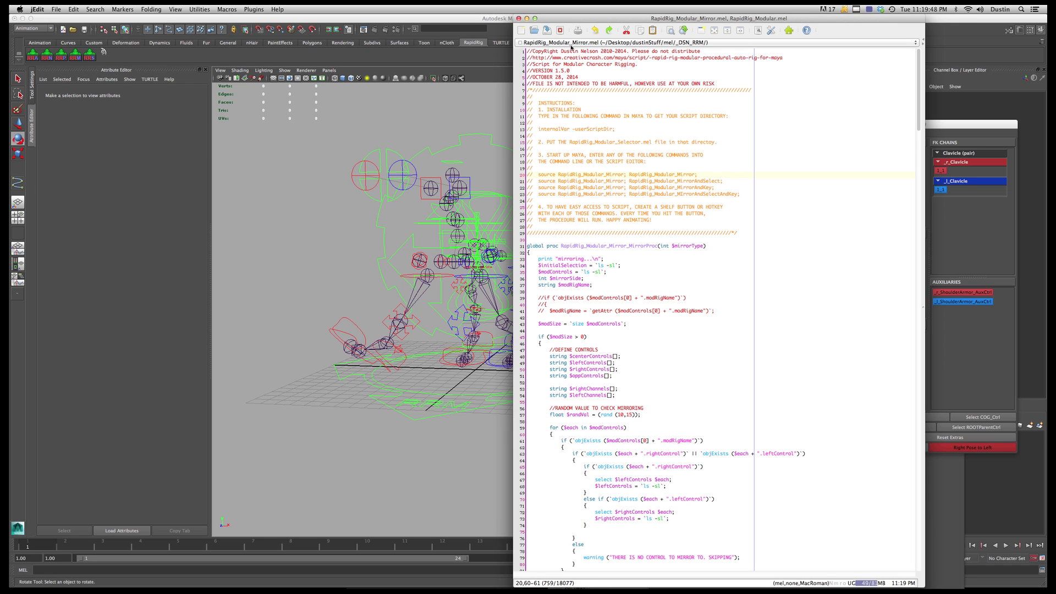
{"action": "left_click_drag", "start_coordinate": [745, 194], "coordinate": [517, 175]}
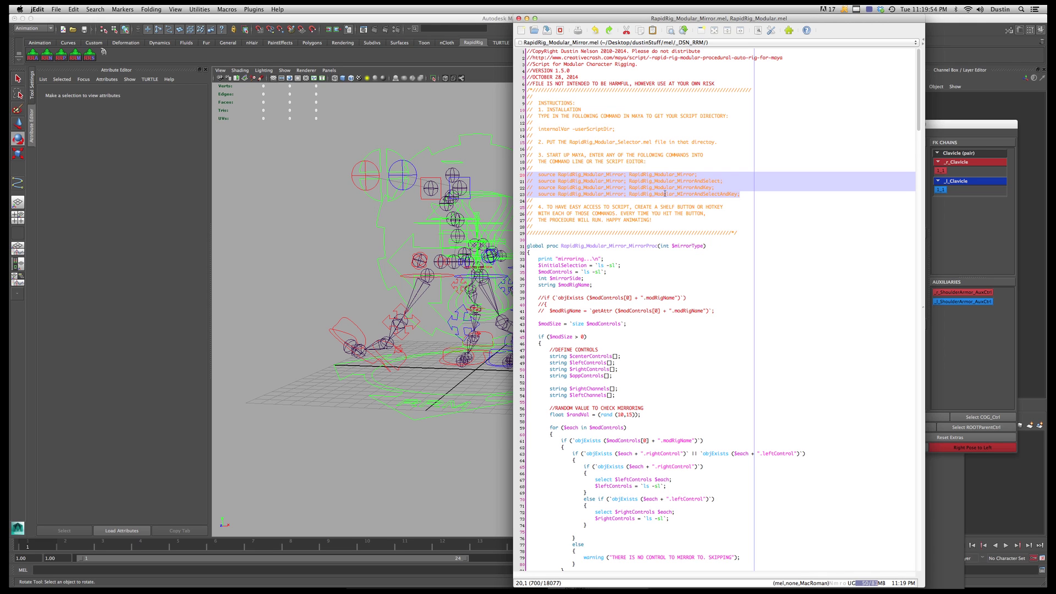
{"action": "left_click_drag", "start_coordinate": [744, 197], "coordinate": [502, 172]}
{"action": "left_click", "coordinate": [635, 188]}
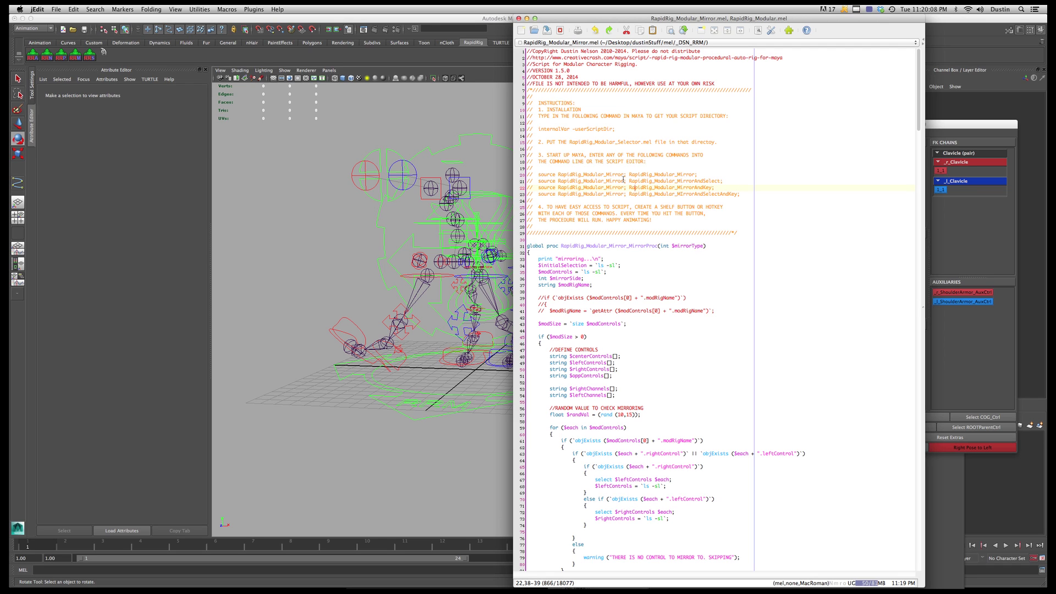
{"action": "double_click", "coordinate": [714, 181]}
{"action": "double_click", "coordinate": [704, 188]}
{"action": "double_click", "coordinate": [715, 194]}
{"action": "left_click", "coordinate": [742, 194]}
- Copy the four RapidRig_Modular_Mirror source commands from jEdit into the last MEL script of Maya's Script Editor
{"action": "left_click_drag", "start_coordinate": [742, 195], "coordinate": [537, 176]}
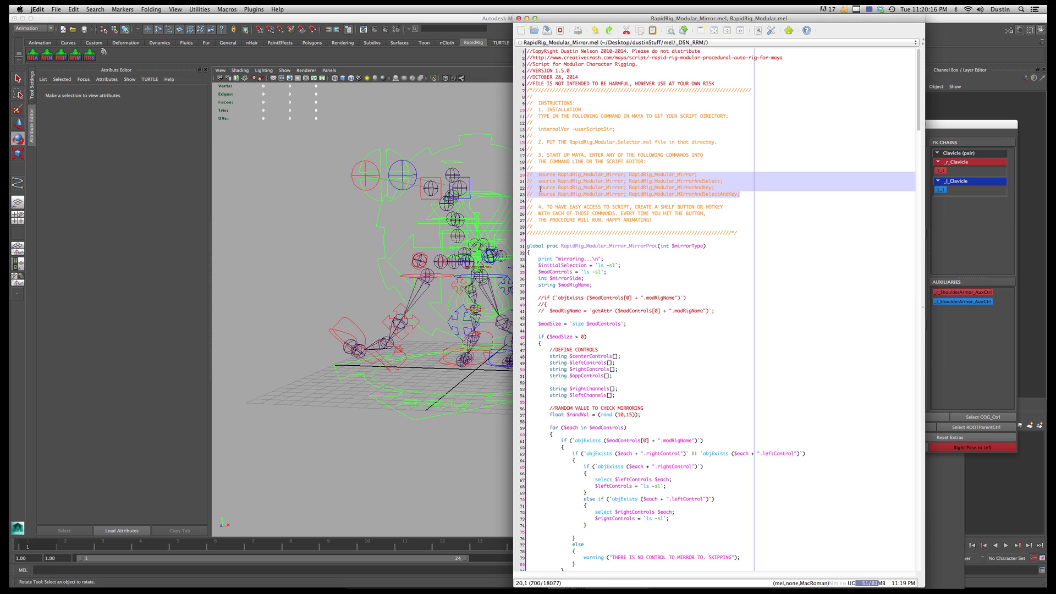
{"action": "left_click", "coordinate": [301, 214]}
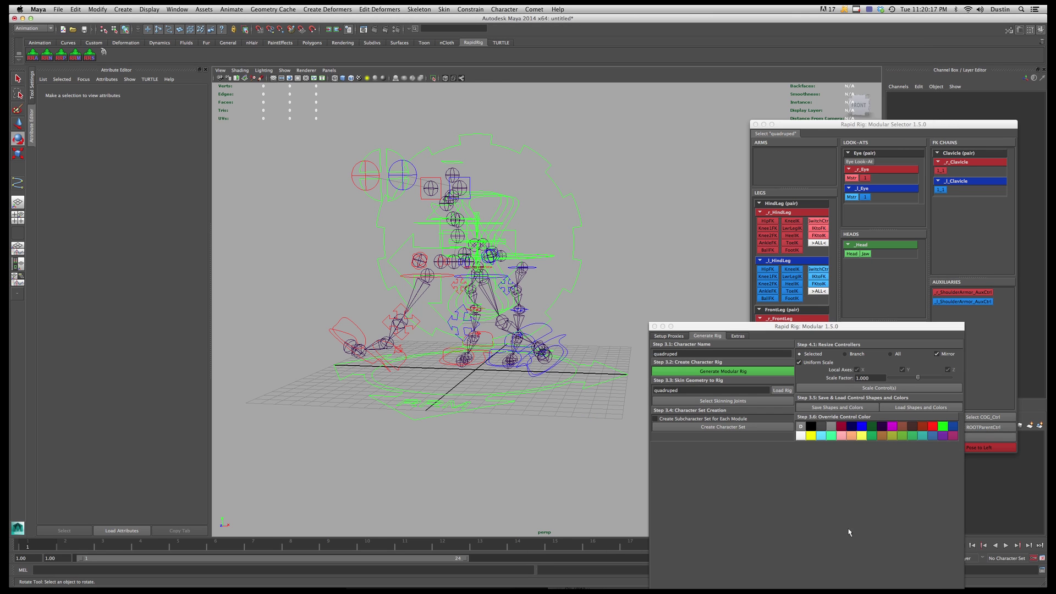
{"action": "left_click", "coordinate": [1041, 572]}
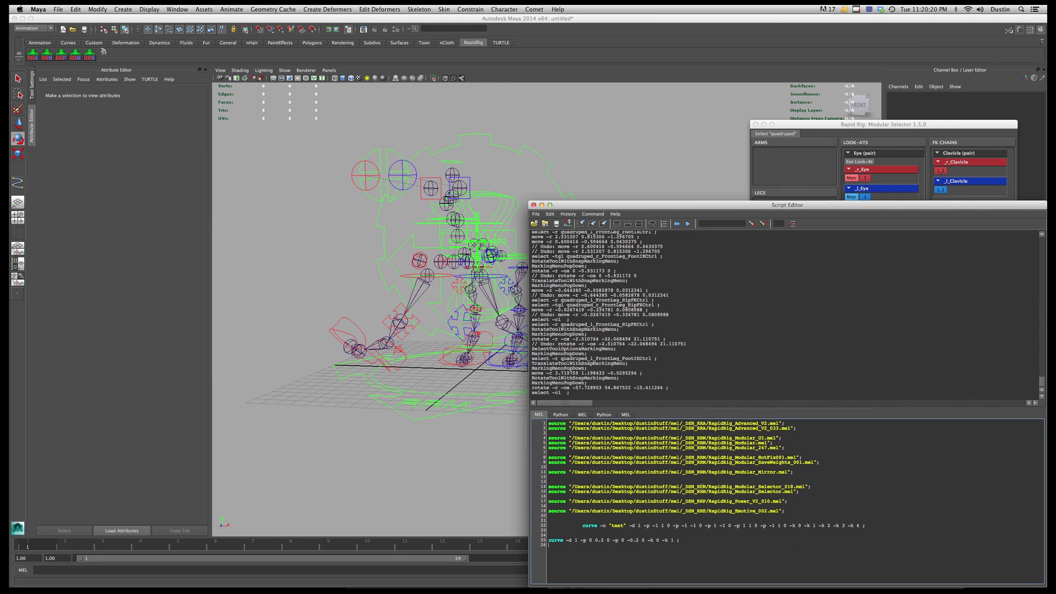
{"action": "left_click", "coordinate": [626, 414]}
{"action": "type", "text": "//  source RapidRig_Modular_Mirror; RapidRig_Modular_Mirror; //  source RapidRig_Modular_Mirror; RapidRig_Modular_MirrorAndSelect; //  source RapidRig_Modular_Mirror; RapidRig_Modular_MirrorAndKey; //  source RapidRig_Modular_Mirror; RapidRig_Modular_MirrorAndSelectAndKey;"}
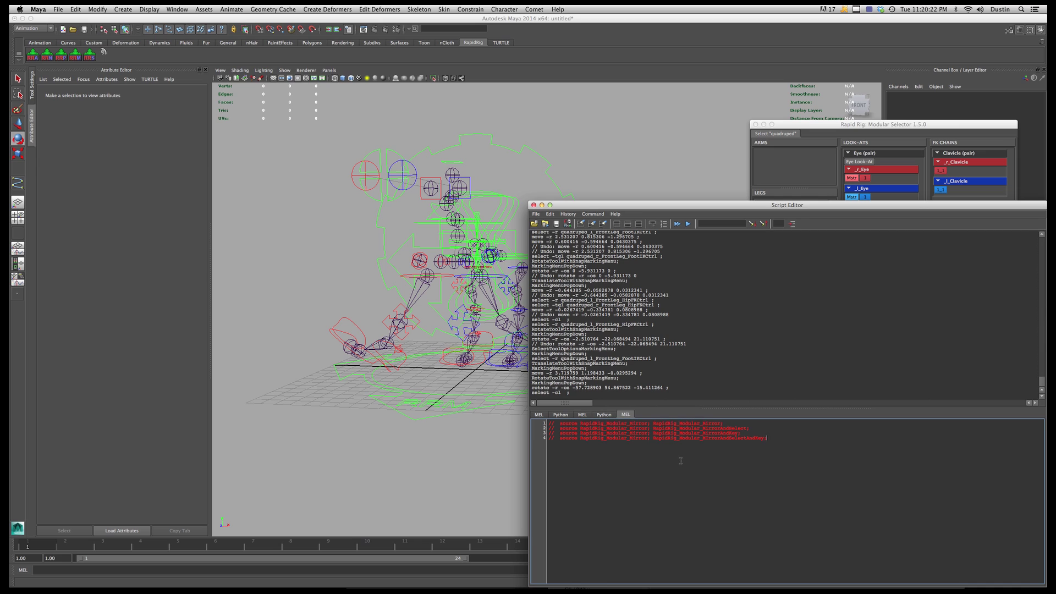
- Remove the leading // comment marks from all four pasted source commands
{"action": "key", "text": "BackSpace"}
{"action": "left_click", "coordinate": [557, 428]}
{"action": "key", "text": "BackSpace"}
{"action": "key", "text": "BackSpace"}
{"action": "left_click", "coordinate": [557, 433]}
{"action": "key", "text": "BackSpace"}
{"action": "key", "text": "BackSpace"}
{"action": "left_click", "coordinate": [555, 438]}
{"action": "key", "text": "BackSpace"}
{"action": "key", "text": "BackSpace"}
- Move the left front foot IK control to about X 4.87, Y 3.37, Z -0.44 and rotate it to about -6.1, 35.9, 59.0
{"action": "left_click_drag", "start_coordinate": [487, 361], "coordinate": [517, 382], "text": "alt"}
{"action": "middle_click_drag", "start_coordinate": [519, 383], "coordinate": [483, 372], "text": "alt"}
{"action": "left_click", "coordinate": [492, 350]}
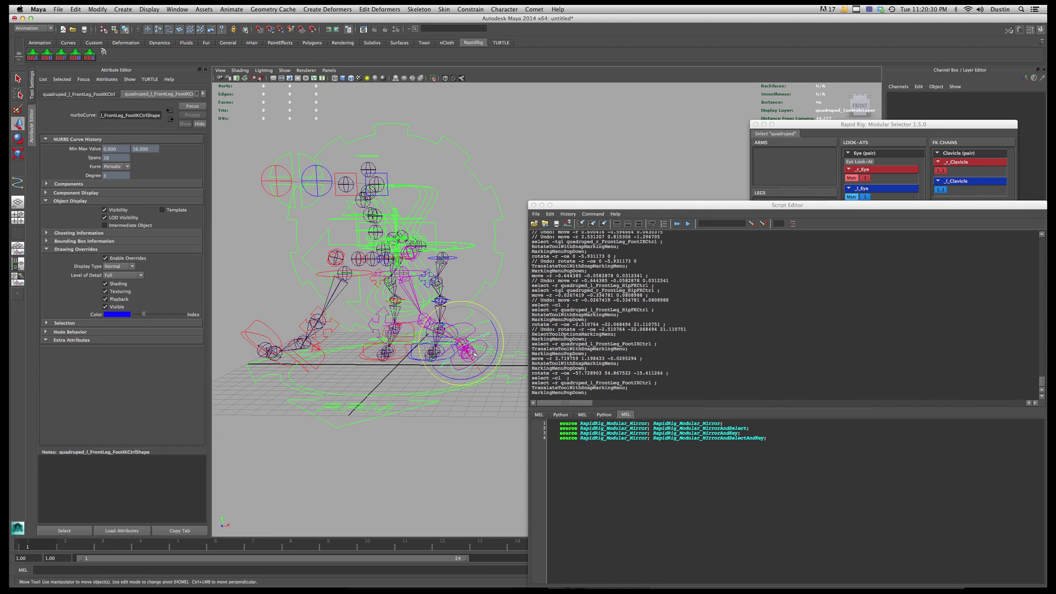
{"action": "key", "text": "w"}
{"action": "key", "text": "e"}
{"action": "left_click_drag", "start_coordinate": [477, 314], "coordinate": [498, 325]}
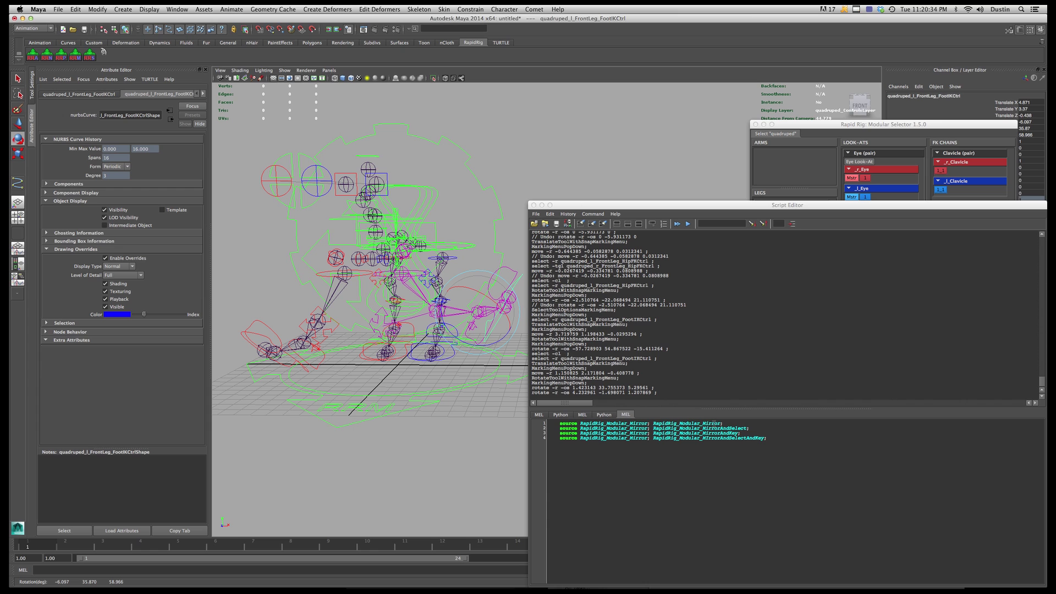
- Run only the source RapidRig_Modular_Mirror; RapidRig_Modular_Mirror; line to mirror the left front foot's pose
{"action": "left_click", "coordinate": [713, 423]}
{"action": "triple_click", "coordinate": [714, 423]}
{"action": "key", "text": "ctrl+Return"}
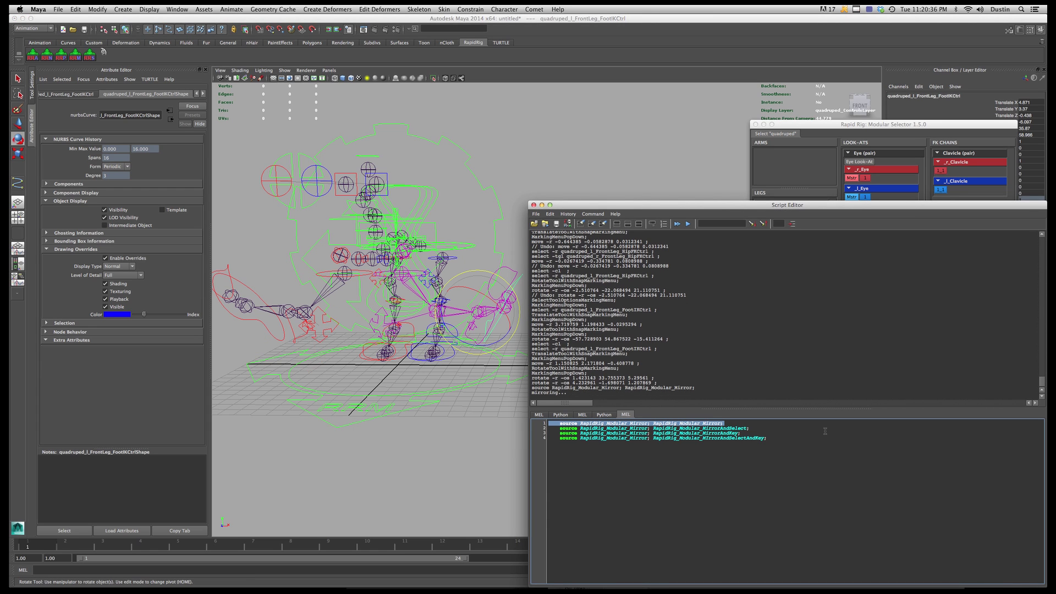
- Run only the RapidRig_Modular_MirrorAndSelect source line on the posed left front foot IK control
{"action": "middle_click_drag", "start_coordinate": [484, 385], "coordinate": [492, 352], "text": "alt"}
{"action": "right_click_drag", "start_coordinate": [492, 351], "coordinate": [456, 352], "text": "alt"}
{"action": "left_click_drag", "start_coordinate": [644, 209], "coordinate": [681, 207]}
{"action": "middle_click_drag", "start_coordinate": [479, 324], "coordinate": [472, 293], "text": "alt"}
{"action": "left_click_drag", "start_coordinate": [472, 293], "coordinate": [472, 304], "text": "alt"}
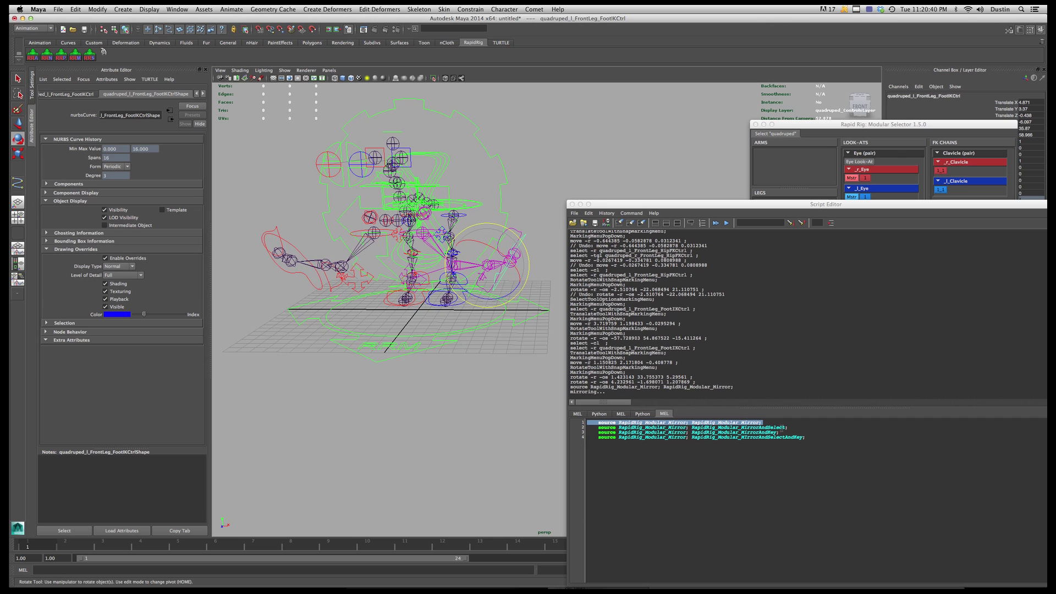
{"action": "triple_click", "coordinate": [758, 428]}
{"action": "key", "text": "ctrl+Return"}
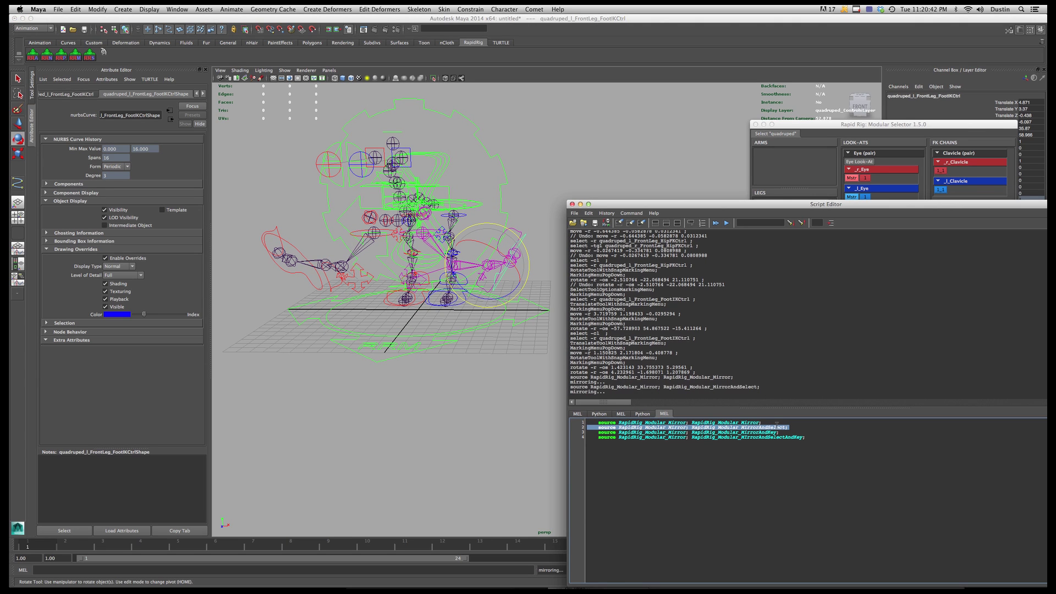
{"action": "left_click_drag", "start_coordinate": [483, 291], "coordinate": [510, 312], "text": "alt"}
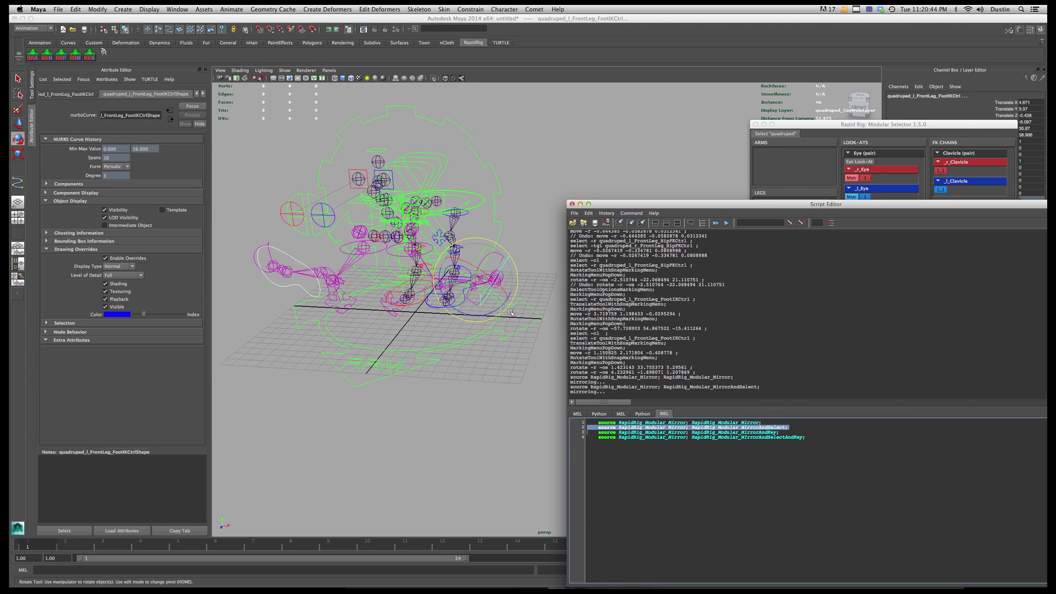
- Reselect only the left front foot IK control, run the RapidRig_Modular_MirrorAndKey source line, and inspect the right foot control's channels
{"action": "left_click", "coordinate": [509, 258]}
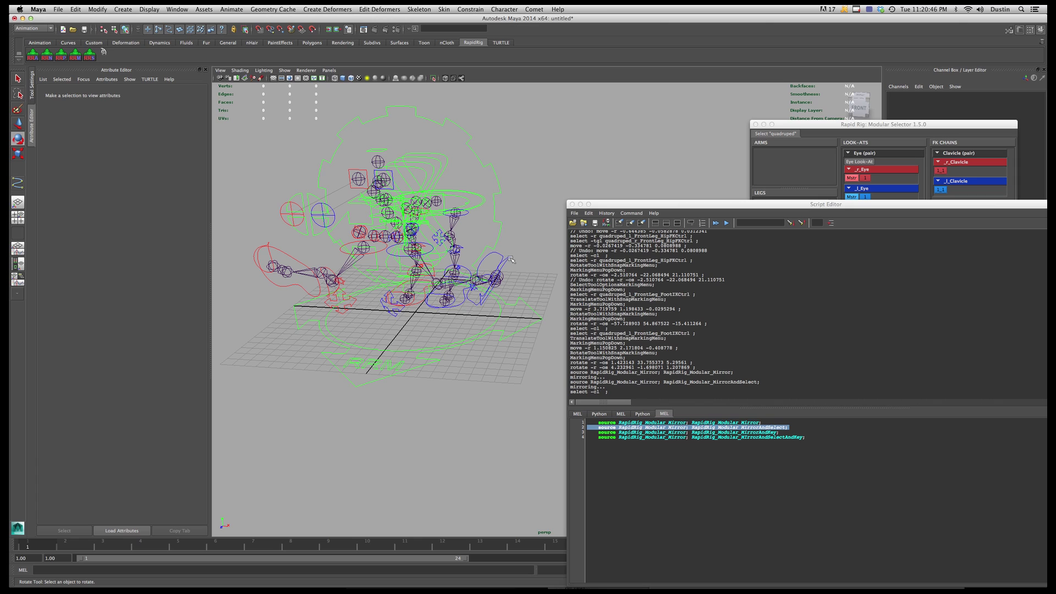
{"action": "left_click", "coordinate": [505, 263]}
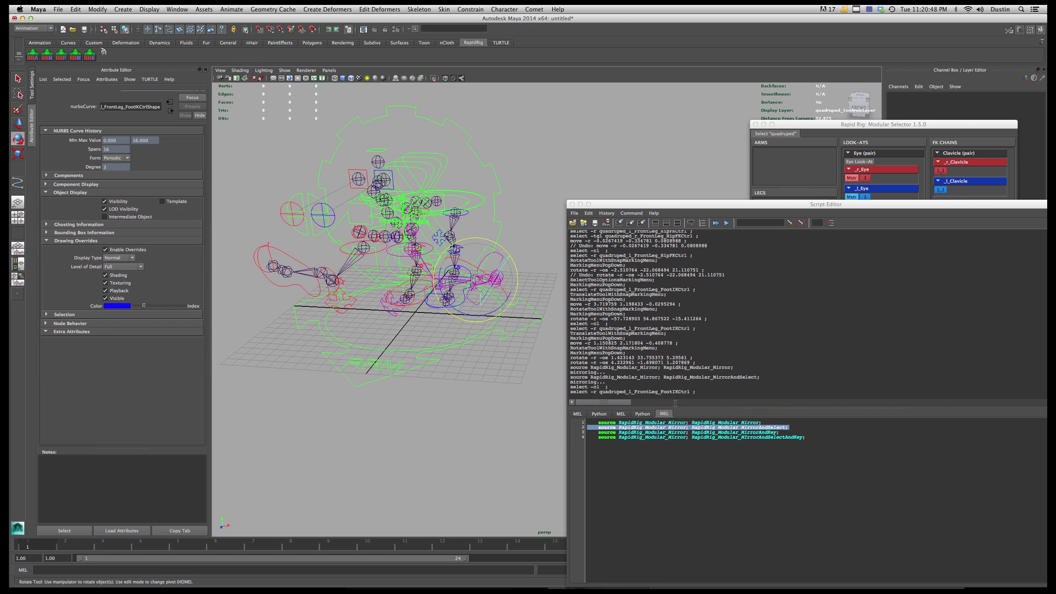
{"action": "triple_click", "coordinate": [780, 432]}
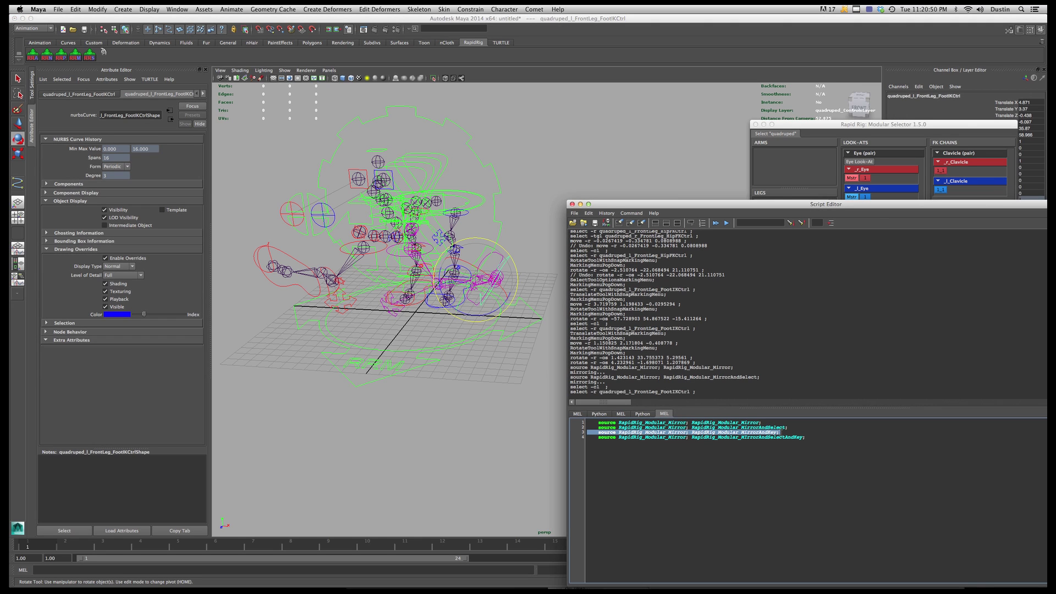
{"action": "key", "text": "ctrl+Return"}
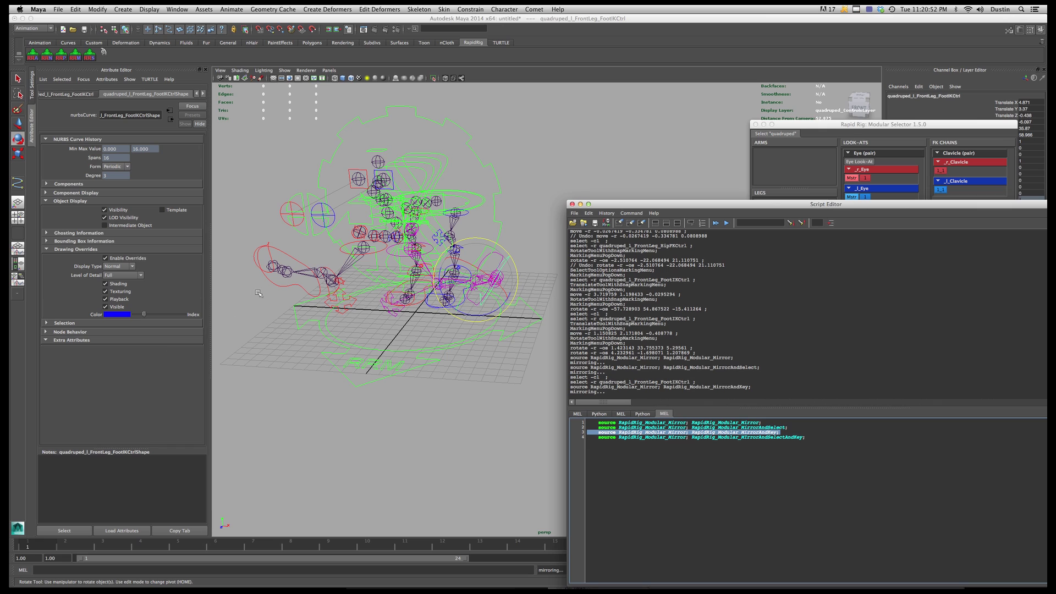
{"action": "left_click", "coordinate": [297, 266]}
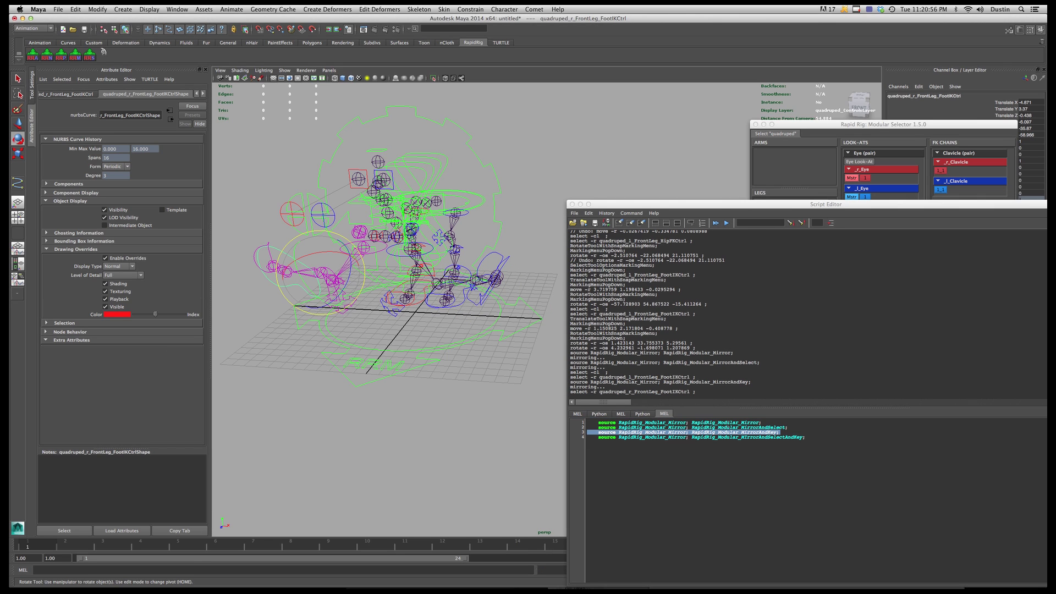
{"action": "left_click", "coordinate": [508, 262]}
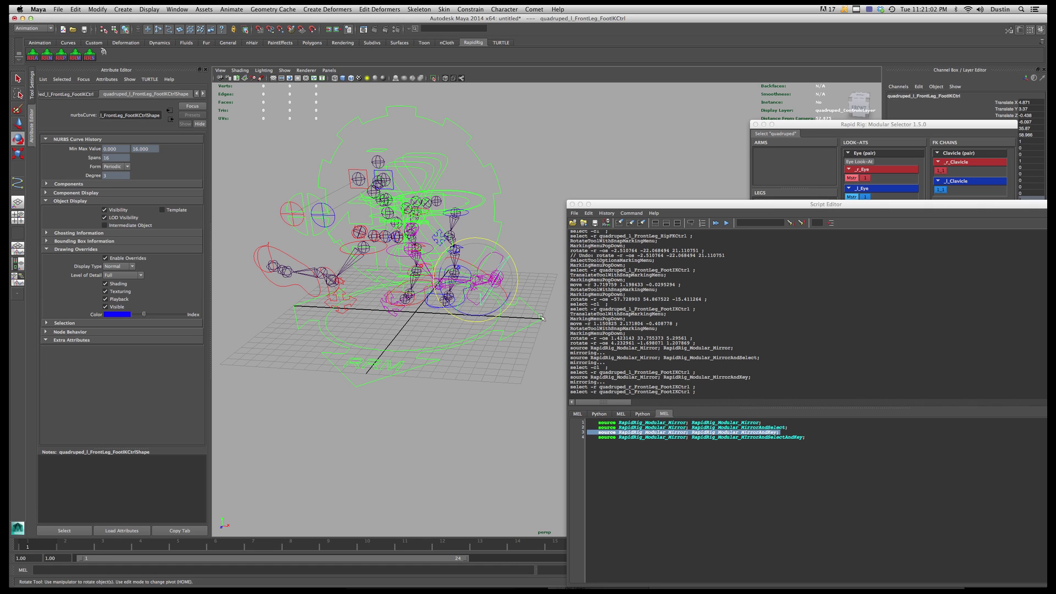
- Key the left front foot IK control at frame 1, and at frame 10 move it by about 0.69, 2.80, -1.29
{"action": "left_click", "coordinate": [526, 328]}
{"action": "left_click", "coordinate": [511, 266]}
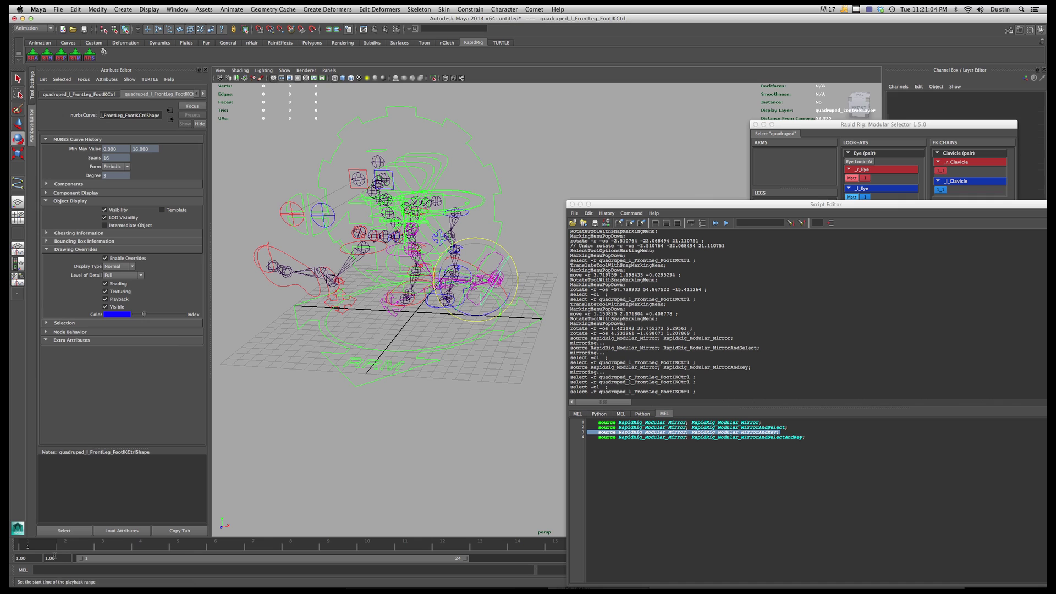
{"action": "key", "text": "s"}
{"action": "left_click", "coordinate": [380, 542]}
{"action": "key", "text": "e"}
{"action": "key", "text": "w"}
{"action": "left_click_drag", "start_coordinate": [488, 280], "coordinate": [486, 245]}
- Key the right front foot IK control at frame 10
{"action": "left_click", "coordinate": [284, 284]}
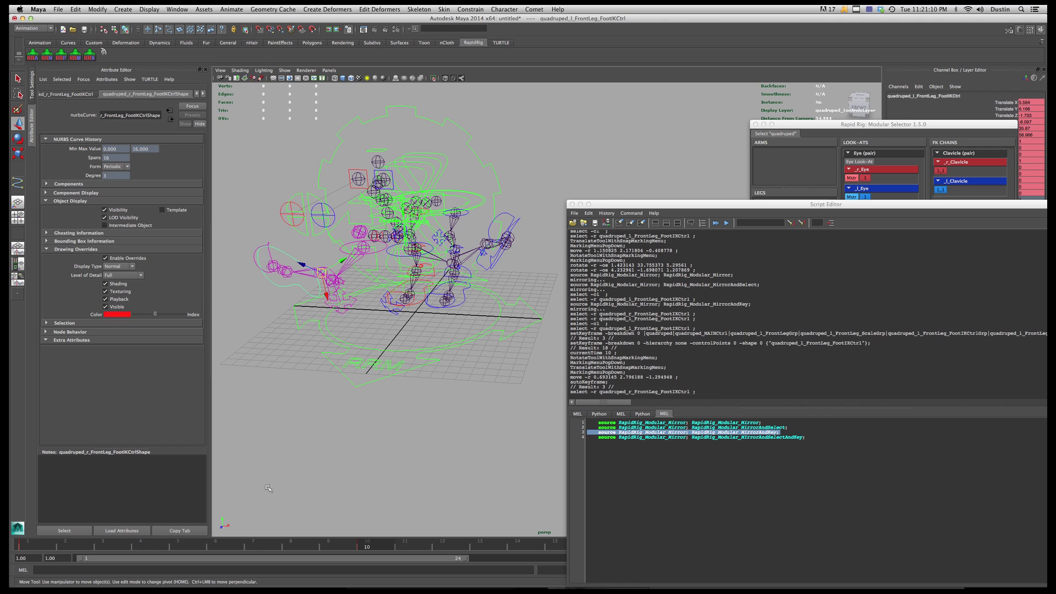
{"action": "key", "text": "s"}
{"action": "left_click_drag", "start_coordinate": [377, 549], "coordinate": [370, 547]}
{"action": "middle_click_drag", "start_coordinate": [517, 307], "coordinate": [457, 300], "text": "alt"}
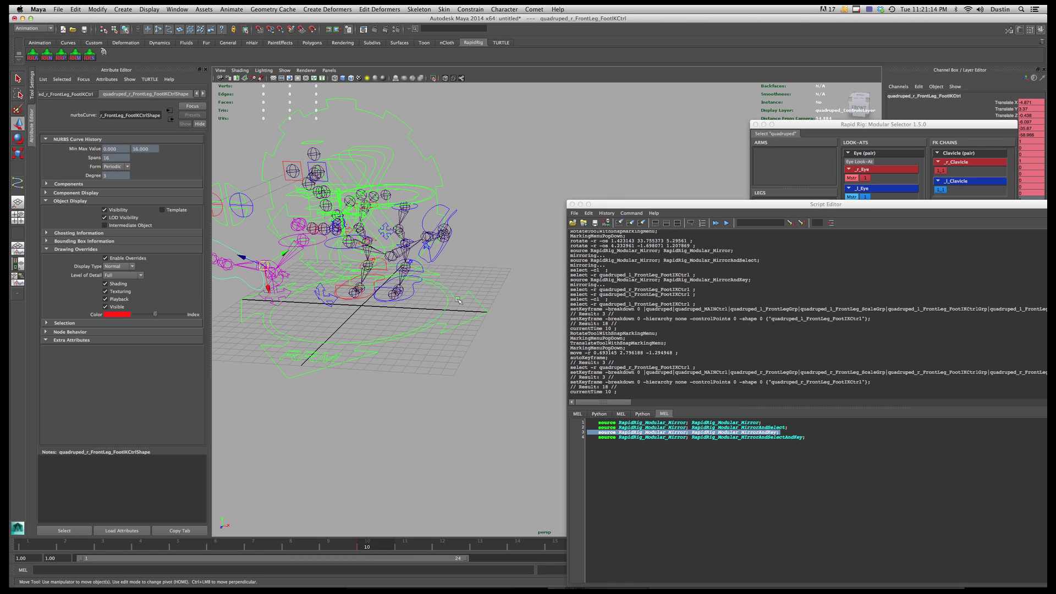
- Select the left front foot IK control and run only the RapidRig_Modular_MirrorAndSelect source line at frame 10
{"action": "left_click", "coordinate": [445, 251]}
{"action": "left_click_drag", "start_coordinate": [443, 258], "coordinate": [387, 287], "text": "alt"}
{"action": "middle_click_drag", "start_coordinate": [387, 286], "coordinate": [406, 279], "text": "alt"}
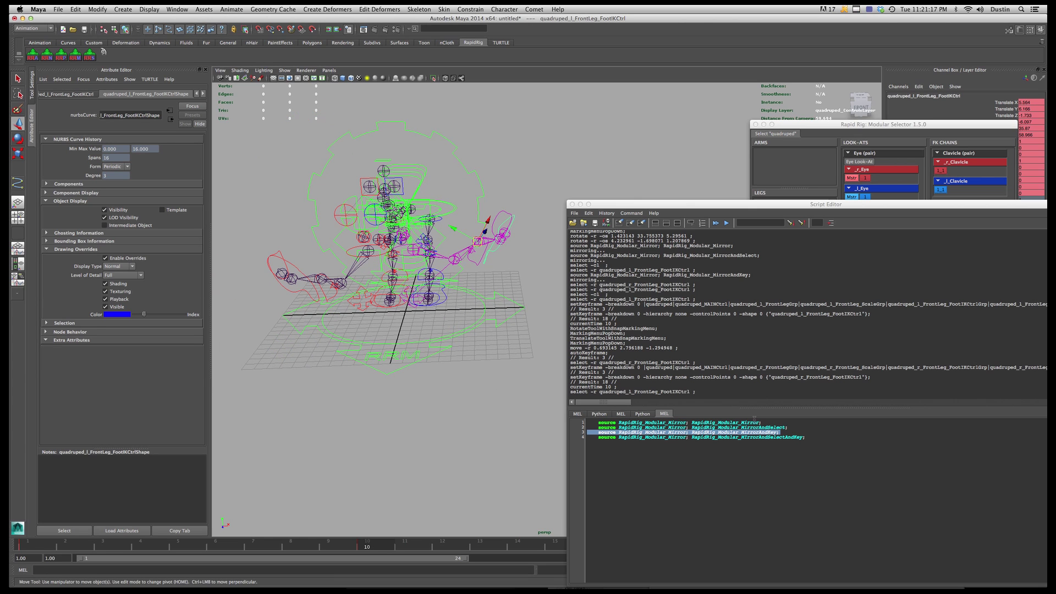
{"action": "left_click", "coordinate": [753, 418]}
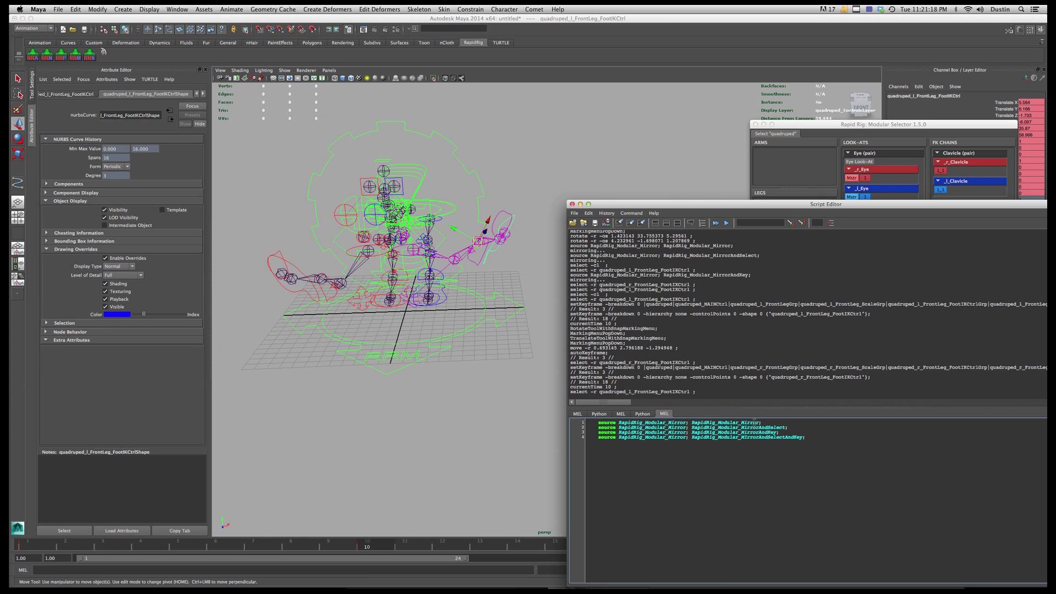
{"action": "triple_click", "coordinate": [757, 427]}
{"action": "key", "text": "ctrl+Return"}
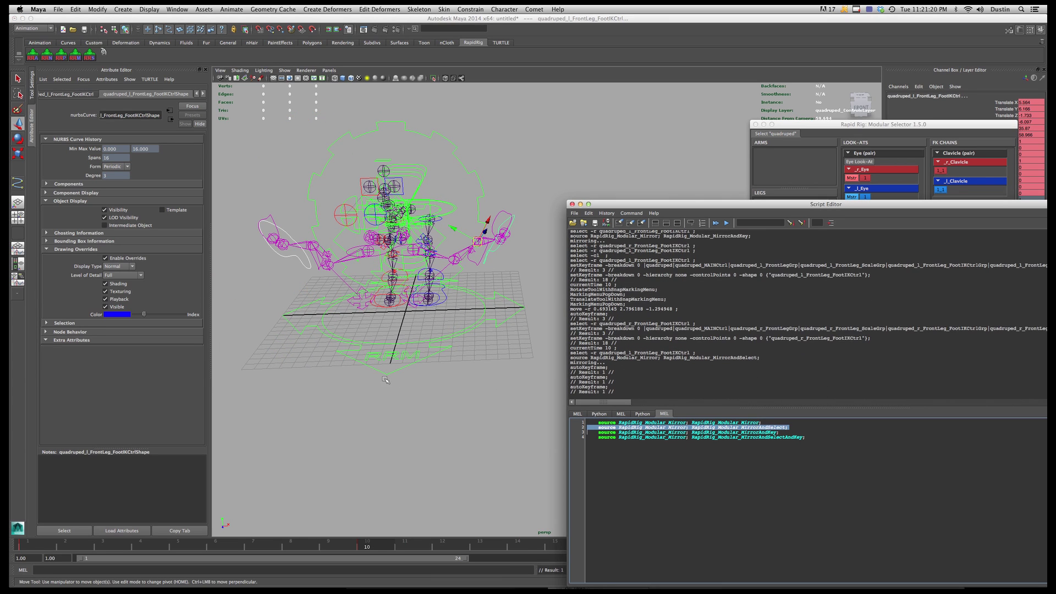
{"action": "middle_click_drag", "start_coordinate": [394, 383], "coordinate": [384, 382], "text": "alt"}
- Key both front foot IK controls at frame 10 and return the timeline to frame 1
{"action": "key", "text": "shift+w"}
{"action": "key", "text": "s"}
{"action": "left_click_drag", "start_coordinate": [368, 547], "coordinate": [42, 556]}
- At frame 1, move the left front foot IK control to about 3.46, 0.96, 0.37 and rotate it to about -4.2, 10.4, 40.3
{"action": "left_click", "coordinate": [524, 273]}
{"action": "left_click", "coordinate": [497, 249]}
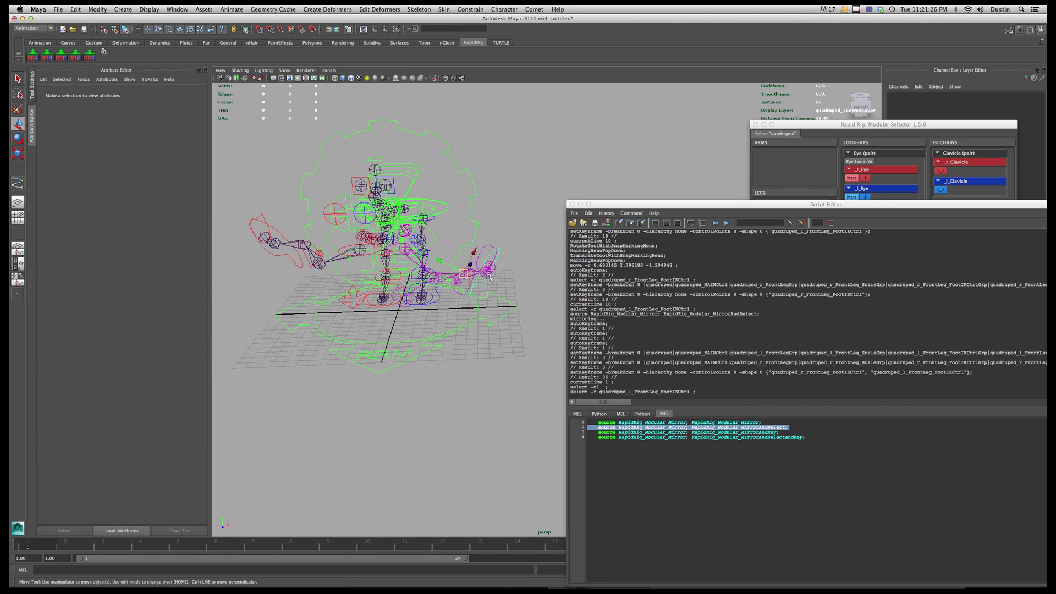
{"action": "key", "text": "w"}
{"action": "left_click_drag", "start_coordinate": [464, 273], "coordinate": [443, 304]}
{"action": "key", "text": "e"}
- Run only the RapidRig_Modular_MirrorAndKey source line to mirror and key the left front foot's pose at frame 1
{"action": "left_click", "coordinate": [789, 439]}
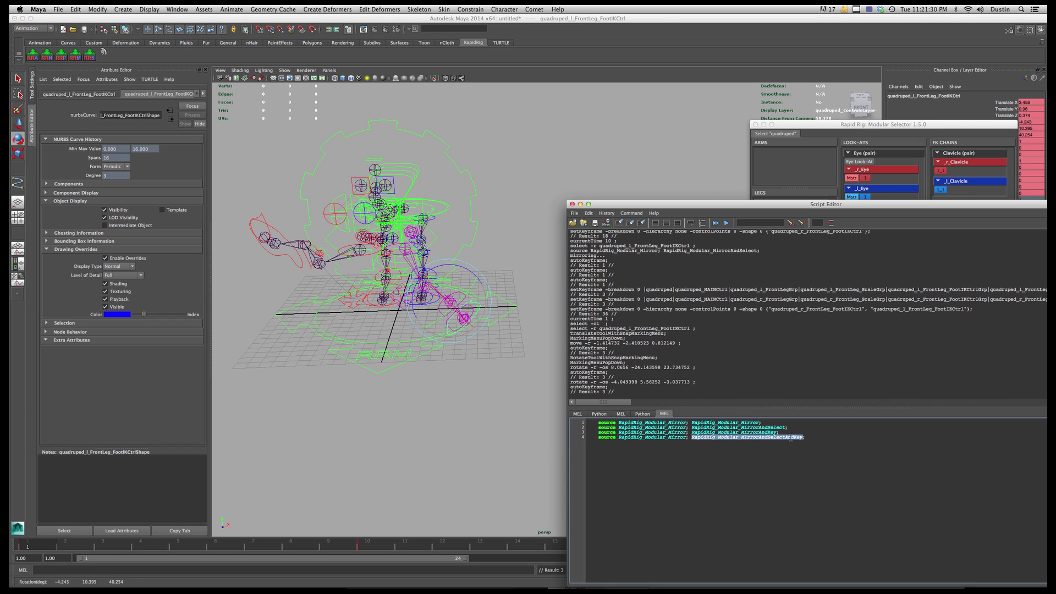
{"action": "triple_click", "coordinate": [791, 438]}
{"action": "triple_click", "coordinate": [775, 432]}
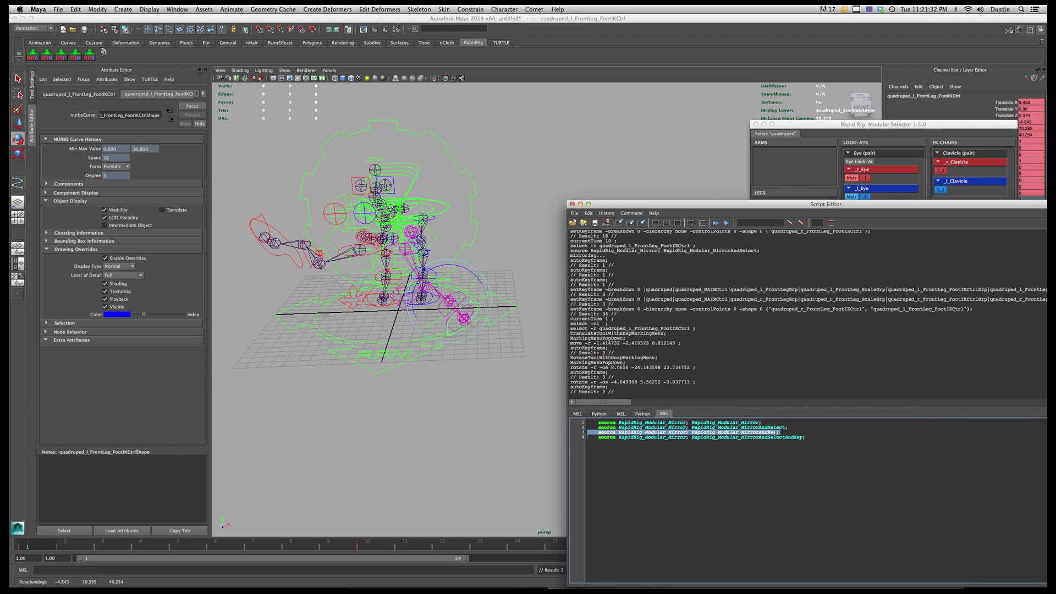
{"action": "key", "text": "ctrl+Return"}
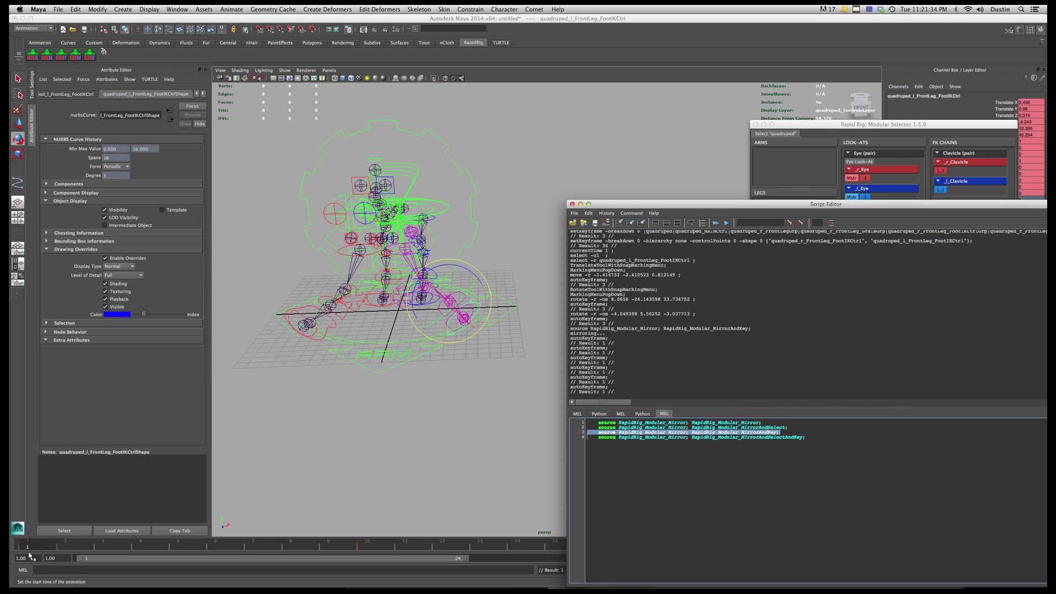
- Play and scrub the timeline to review the mirrored front foot animation, ending at frame 1
{"action": "left_click", "coordinate": [102, 549]}
{"action": "key", "text": "alt+v"}
{"action": "left_click_drag", "start_coordinate": [445, 551], "coordinate": [22, 549]}
- Try to carry the first source command's text from the script to the shelf, and undo the resulting text move
{"action": "left_click", "coordinate": [819, 437]}
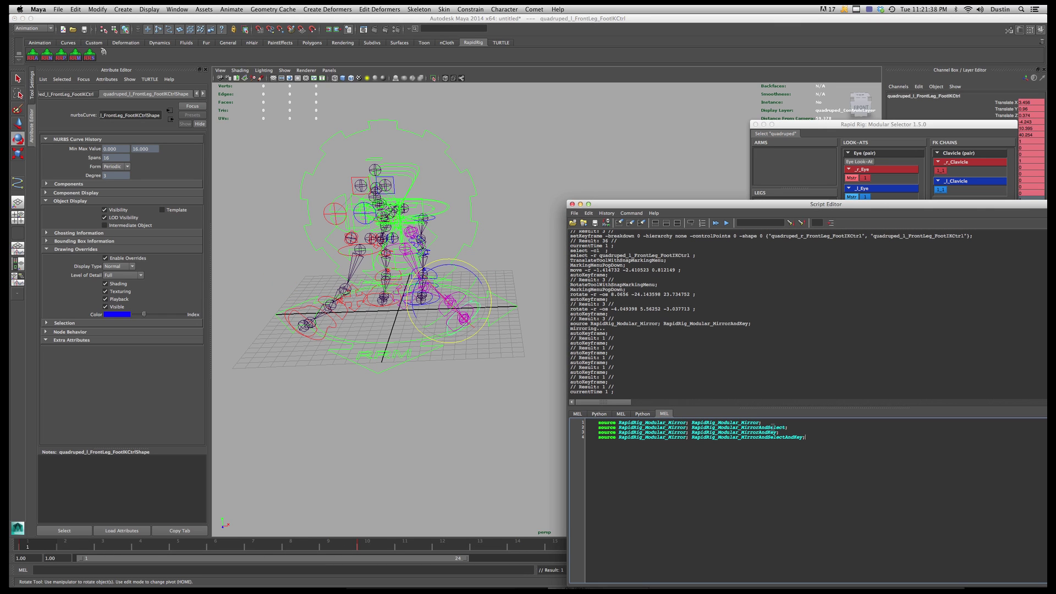
{"action": "left_click_drag", "start_coordinate": [767, 422], "coordinate": [584, 430]}
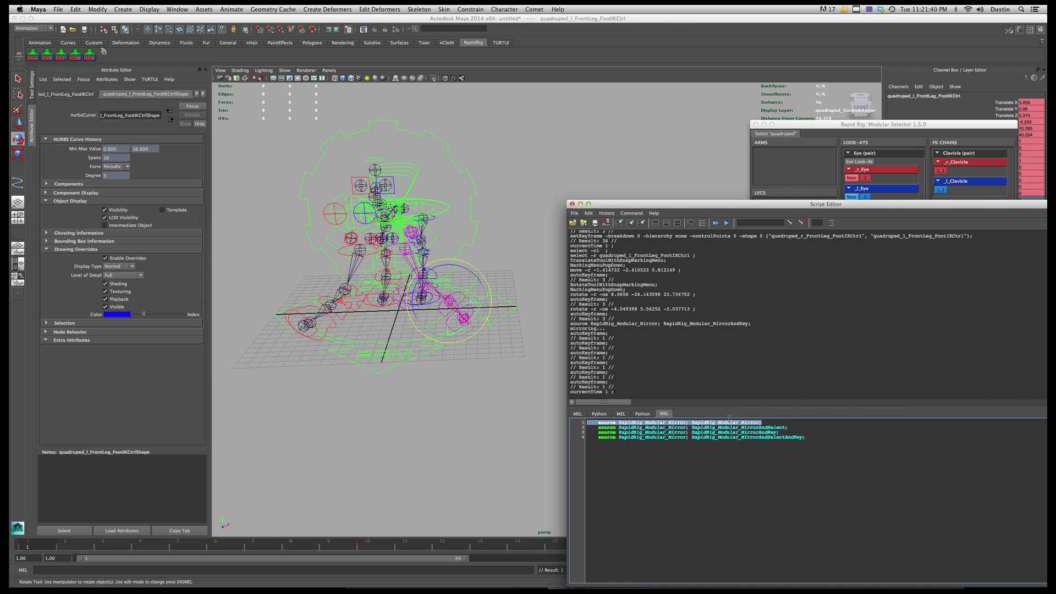
{"action": "middle_click_drag", "start_coordinate": [729, 422], "coordinate": [317, 117]}
{"action": "middle_click_drag", "start_coordinate": [725, 335], "coordinate": [820, 474]}
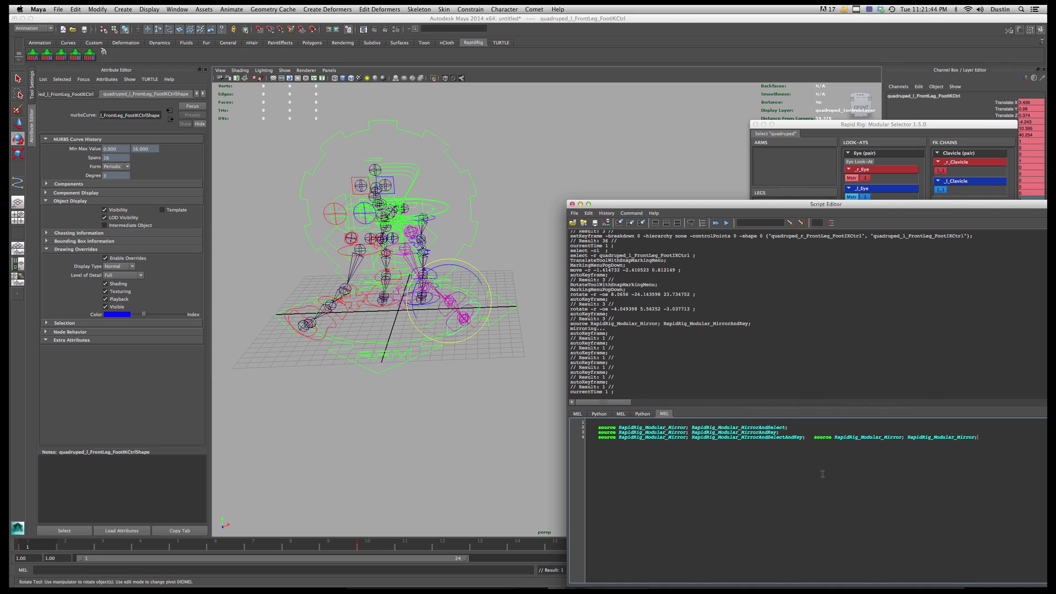
{"action": "key", "text": "super+z"}
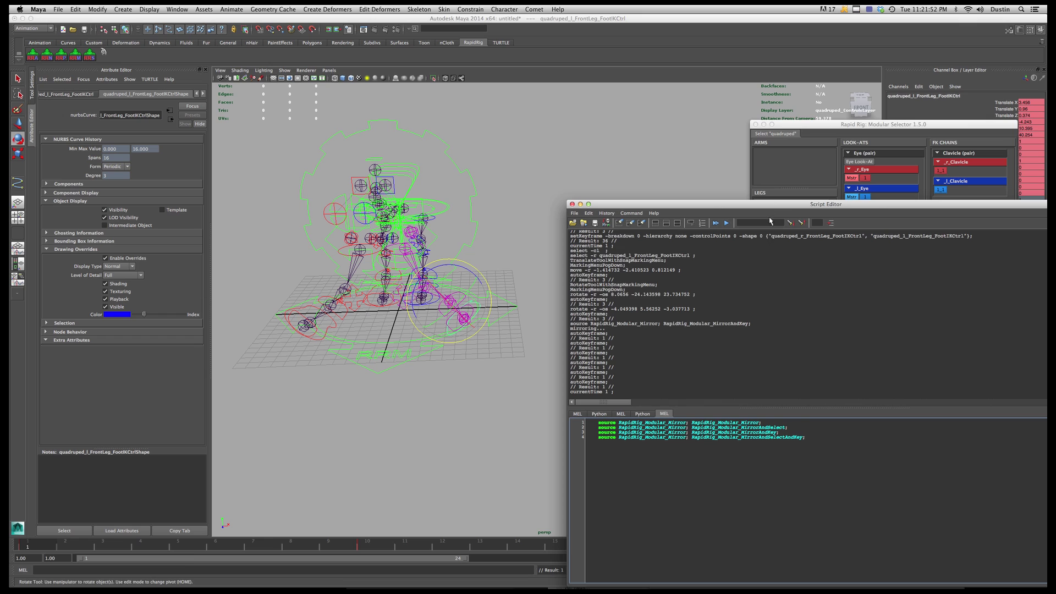
- Move the Script Editor window higher on the screen and clear the rig control selection
{"action": "left_click_drag", "start_coordinate": [771, 204], "coordinate": [746, 131]}
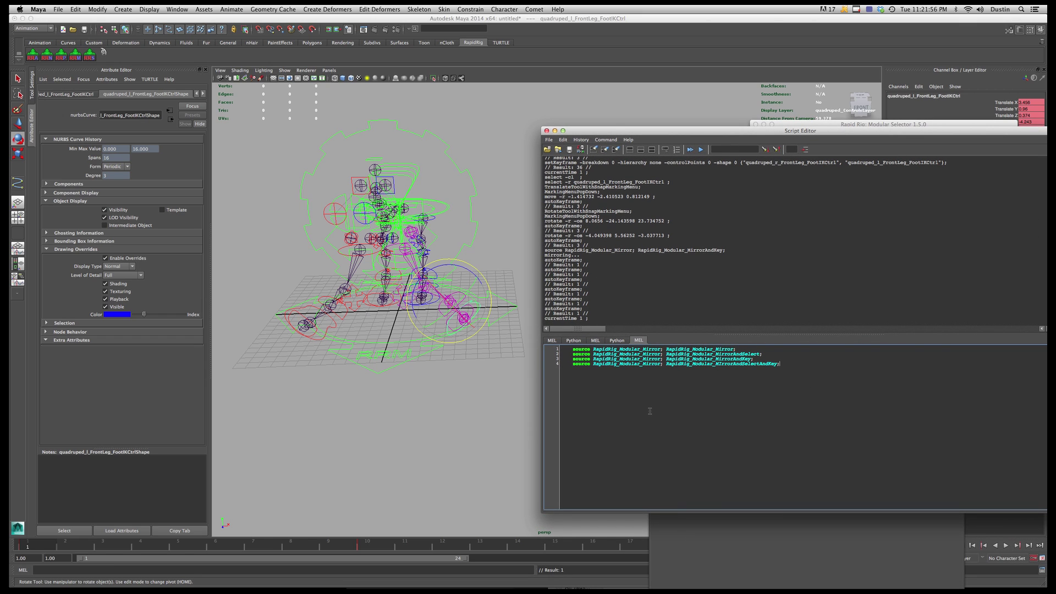
{"action": "left_click", "coordinate": [440, 418]}
{"action": "left_click_drag", "start_coordinate": [462, 394], "coordinate": [445, 424], "text": "alt"}
{"action": "mouse_move", "coordinate": [412, 320]}
{"action": "left_mouse_down", "text": "alt"}
{"action": "mouse_move", "coordinate": [392, 322]}
{"action": "mouse_move", "coordinate": [403, 326]}
{"action": "left_mouse_up", "text": "alt"}
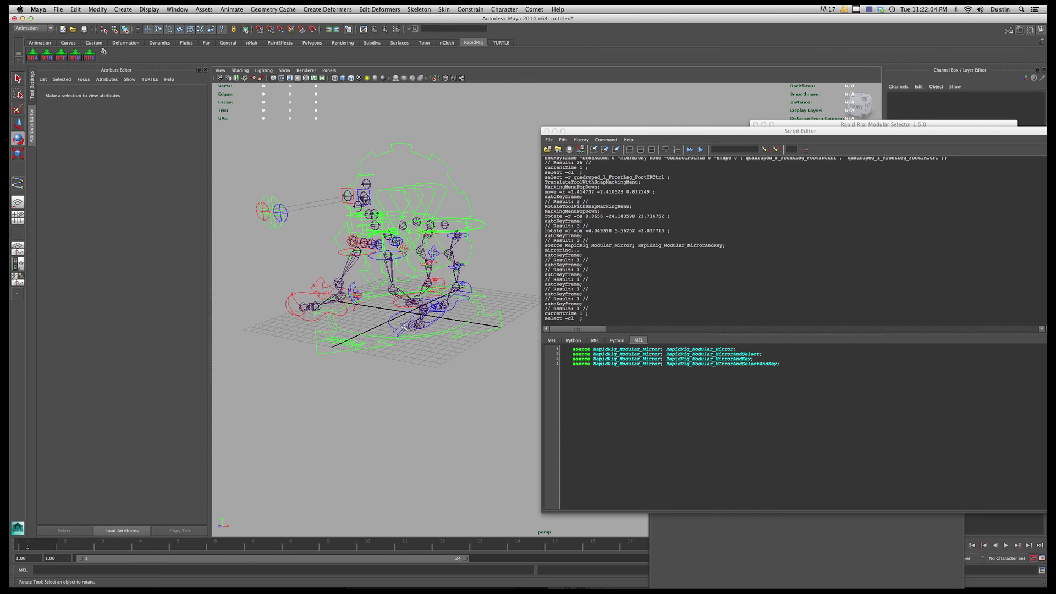